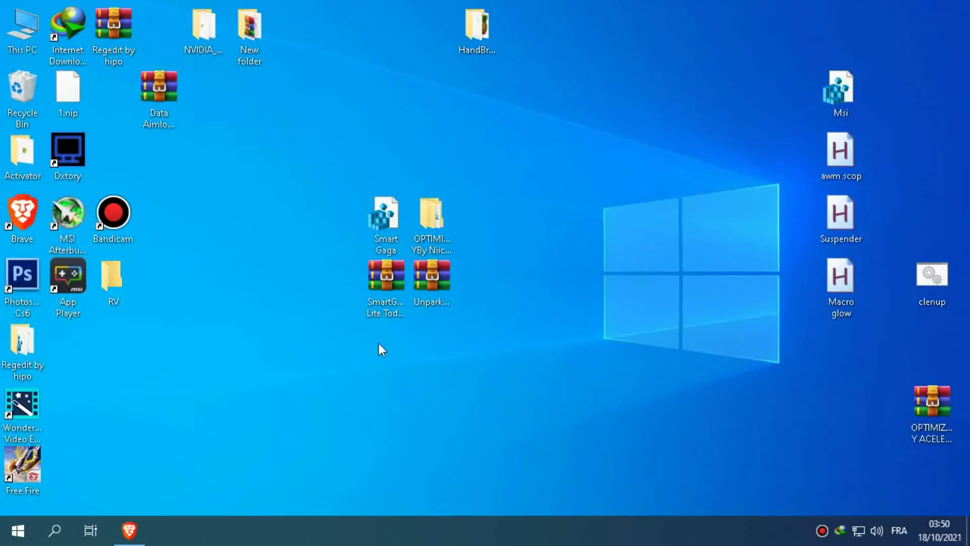
left_click(130, 530)
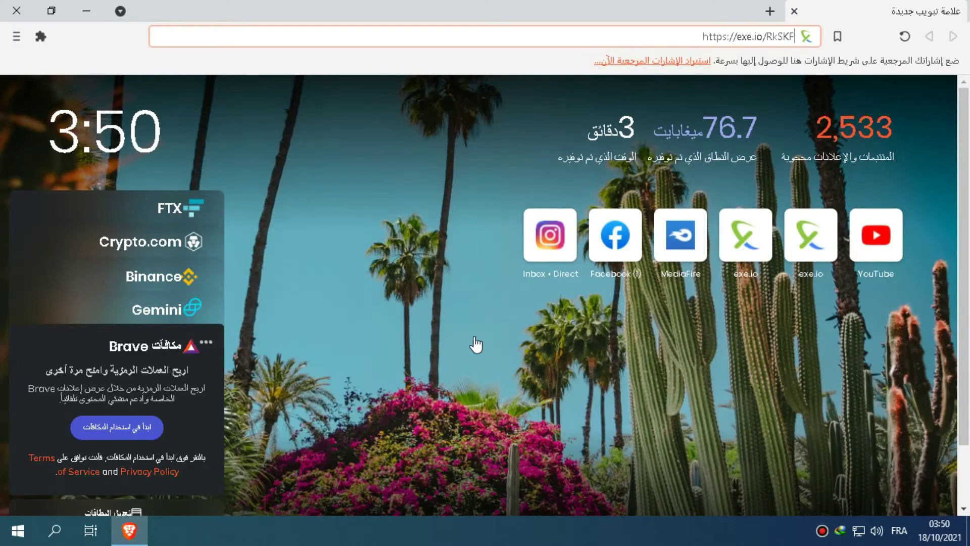
key("Return")
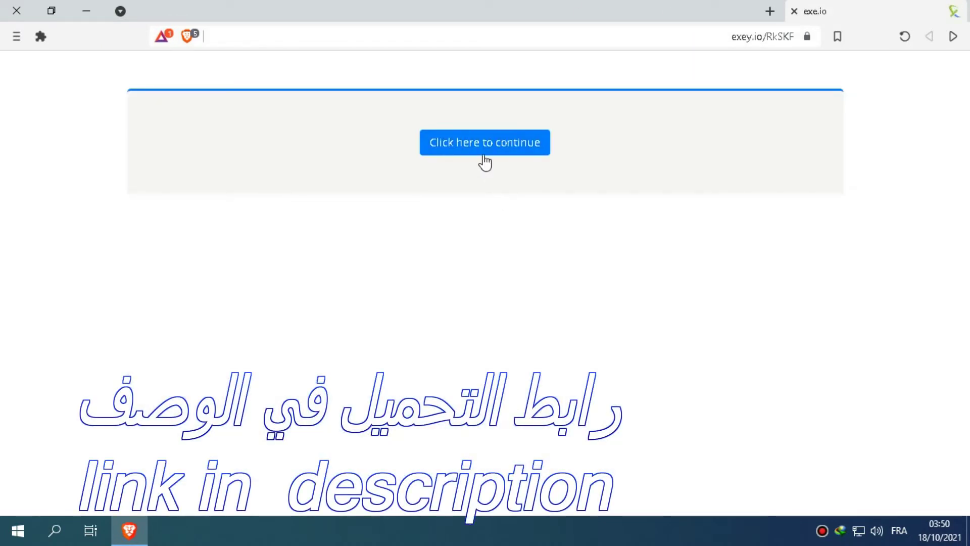
left_click(483, 154)
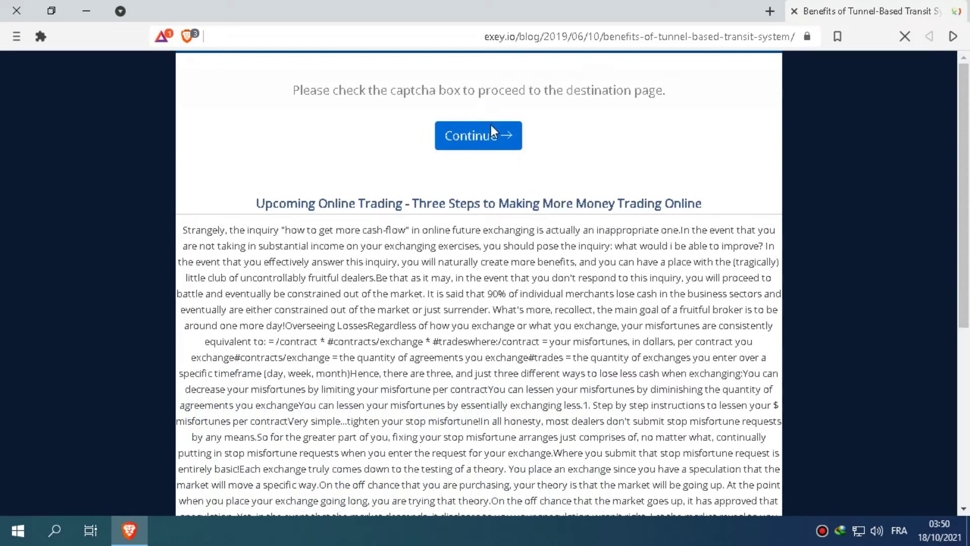
left_click(482, 149)
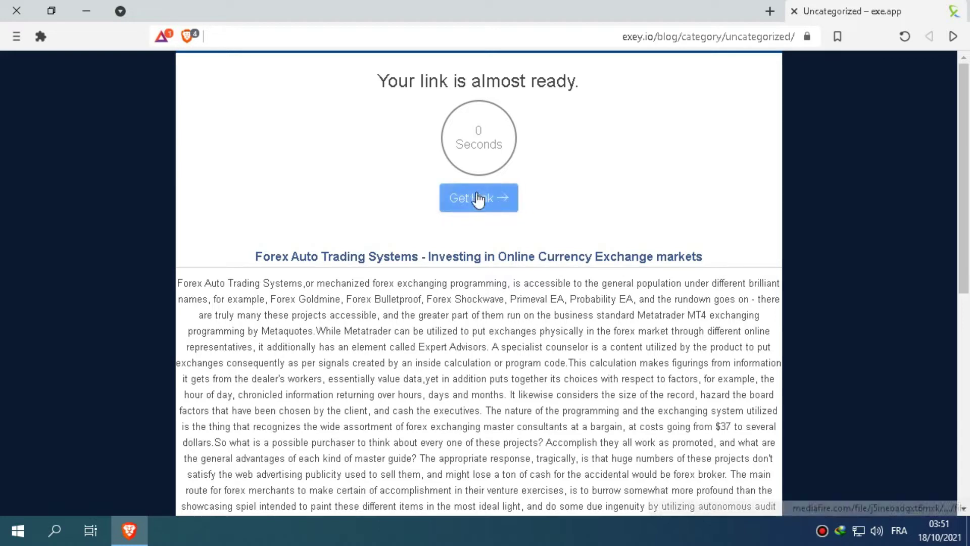
left_click(477, 194)
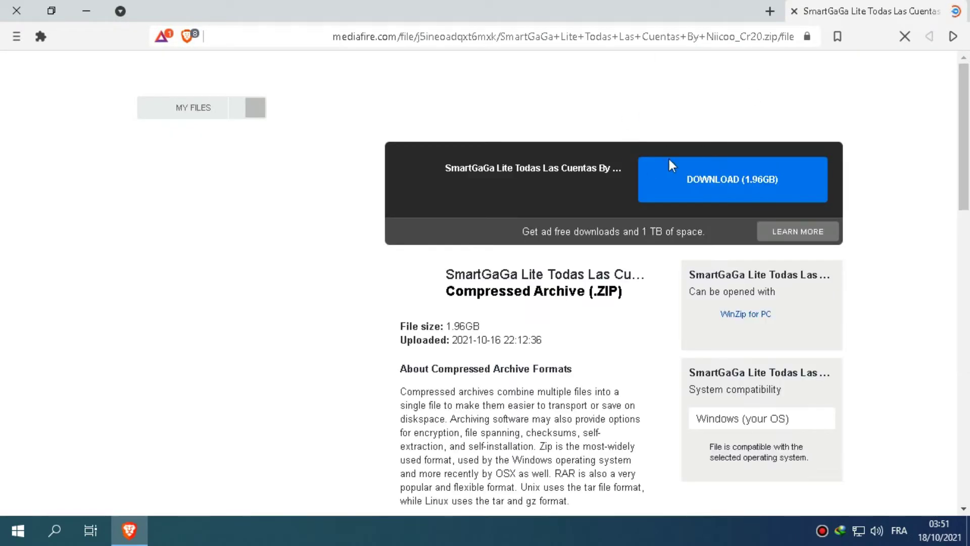
Request the download of the SmartGaGa Lite archive from MediaFire, then dismiss the download dialog without starting it.
left_click(725, 193)
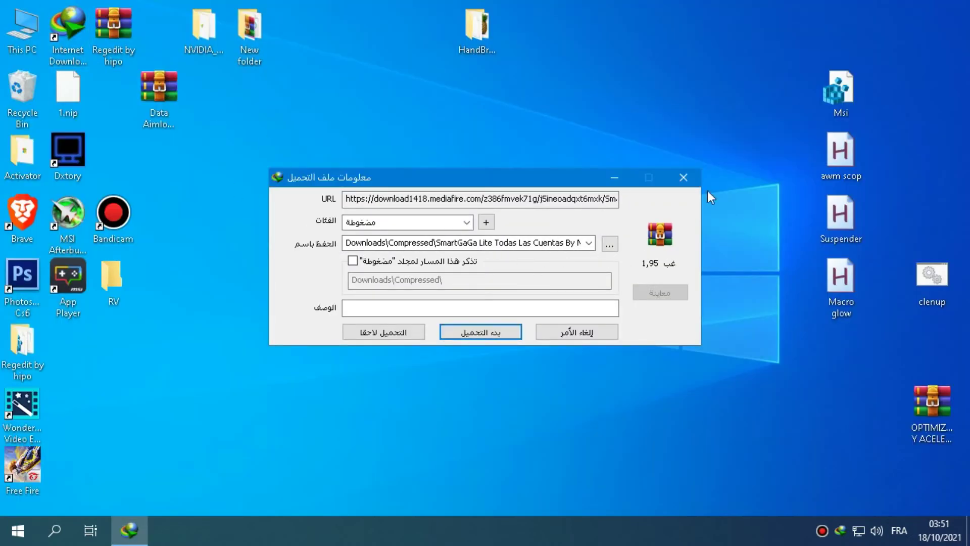
left_click(689, 160)
left_click(691, 179)
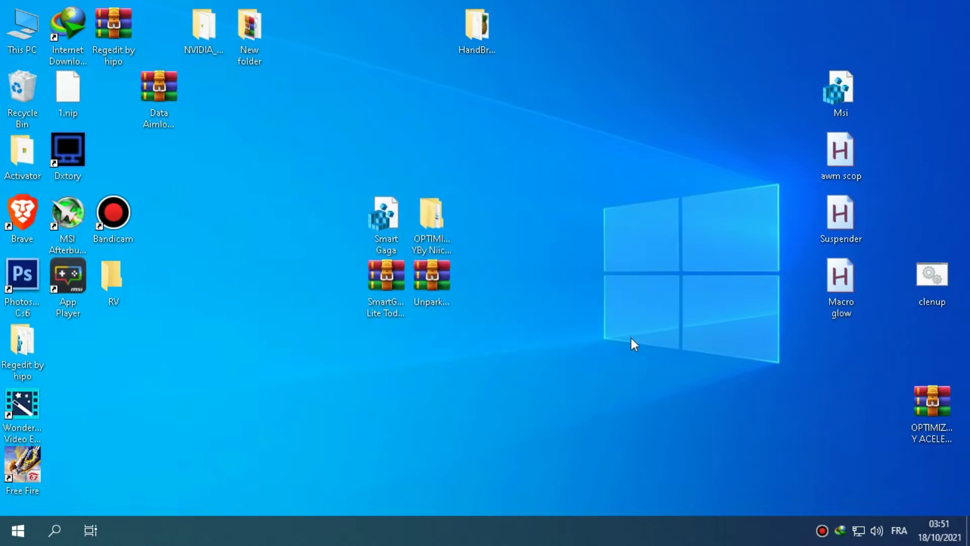
Spread out the SmartGaGa Lite archive, the Smart Gaga registry file and the OPTIMIZAR folder on the desktop.
left_click_drag(396, 303, 578, 304)
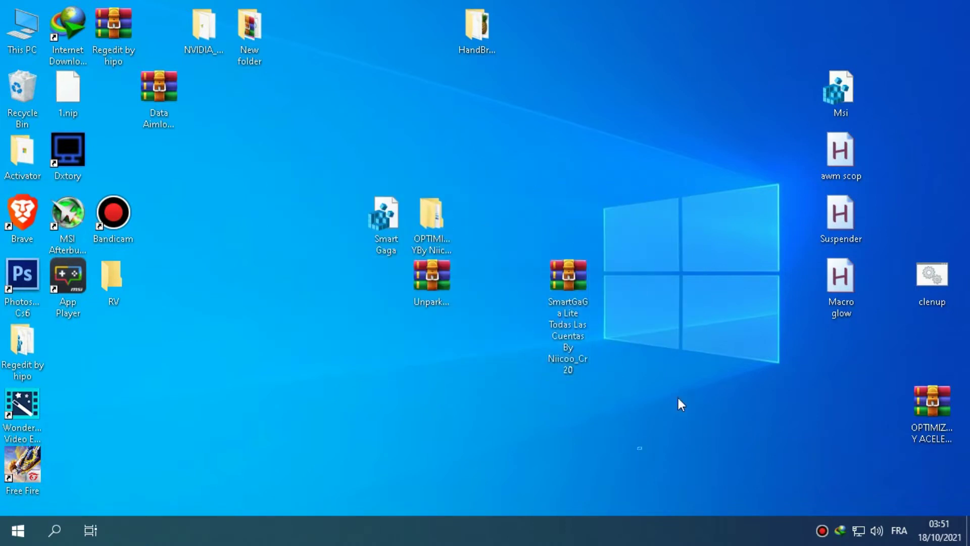
left_click_drag(652, 235, 522, 320)
left_click(437, 390)
left_click_drag(387, 235, 251, 235)
left_click_drag(428, 241, 337, 180)
Open the OPTIMIZAR folder and merge the ELIMINAR LIMITACION file from subfolder 1 into the registry.
right_click(338, 181)
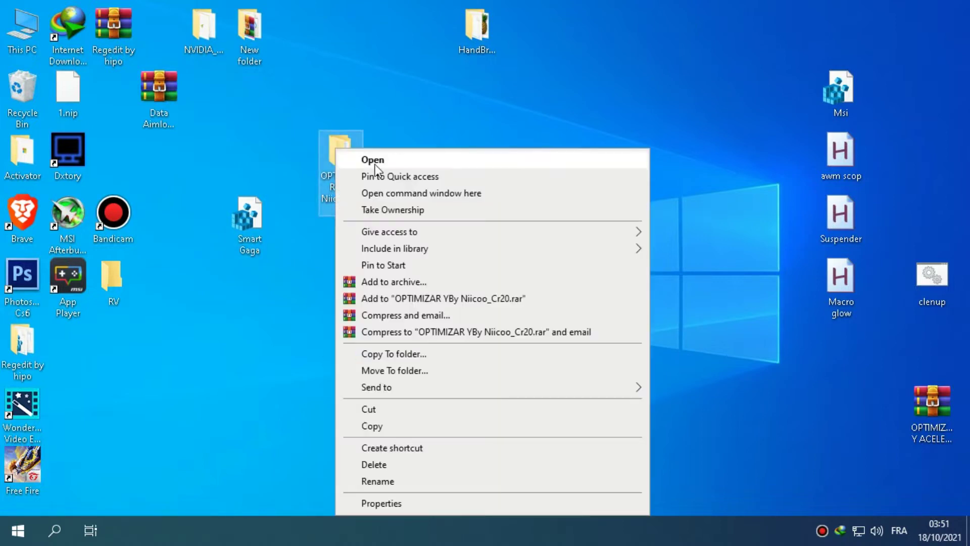
left_click(362, 160)
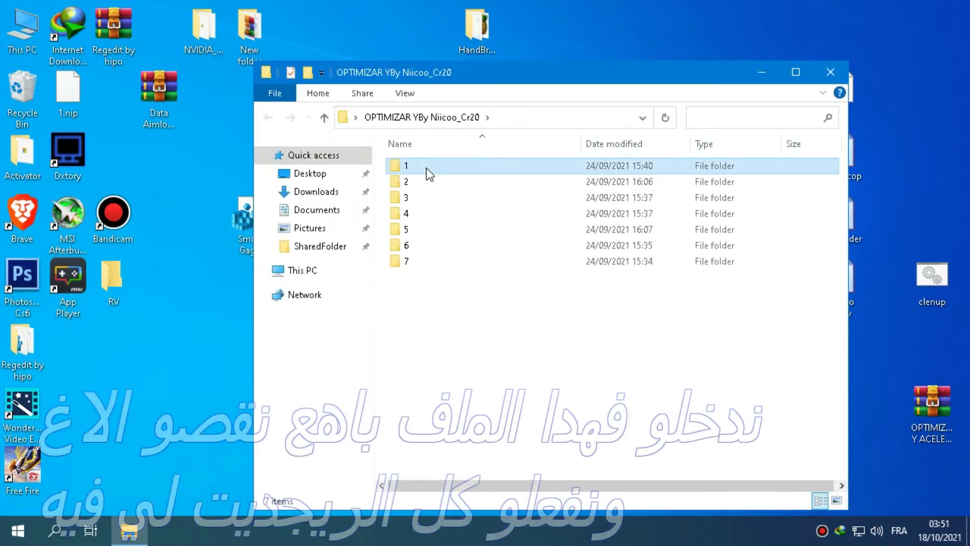
double_click(425, 169)
right_click(484, 168)
left_click(535, 171)
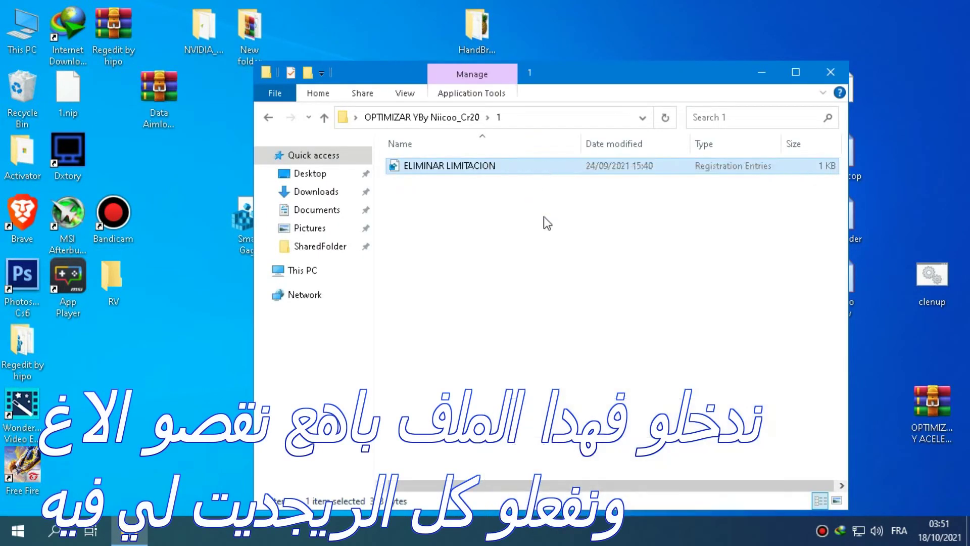
left_click(602, 287)
left_click(655, 266)
key("alt+Up")
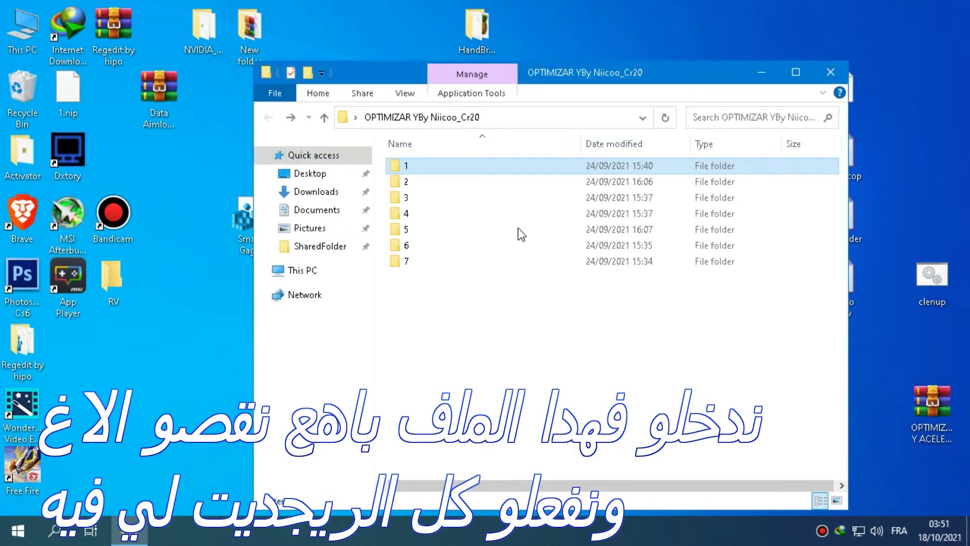
Run the "Limpiar PC DE ARCHIVOS Basuras" batch file from subfolder 2 and minimize its command window.
double_click(444, 185)
right_click(451, 179)
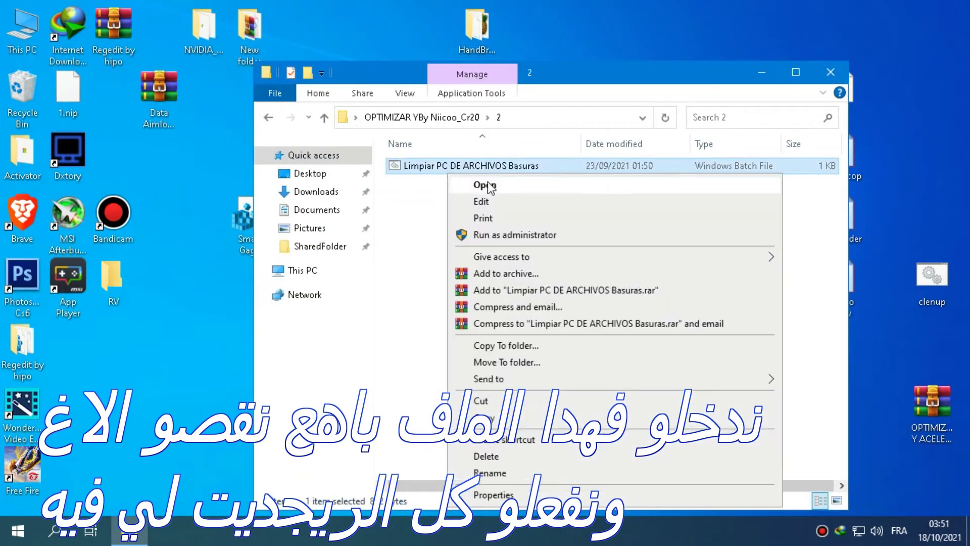
left_click(467, 184)
left_click(417, 195)
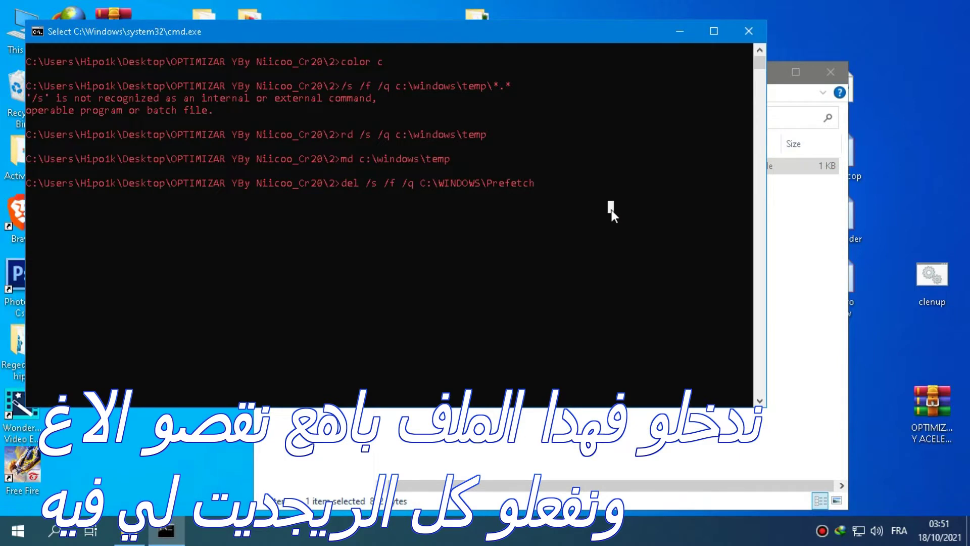
key("Escape")
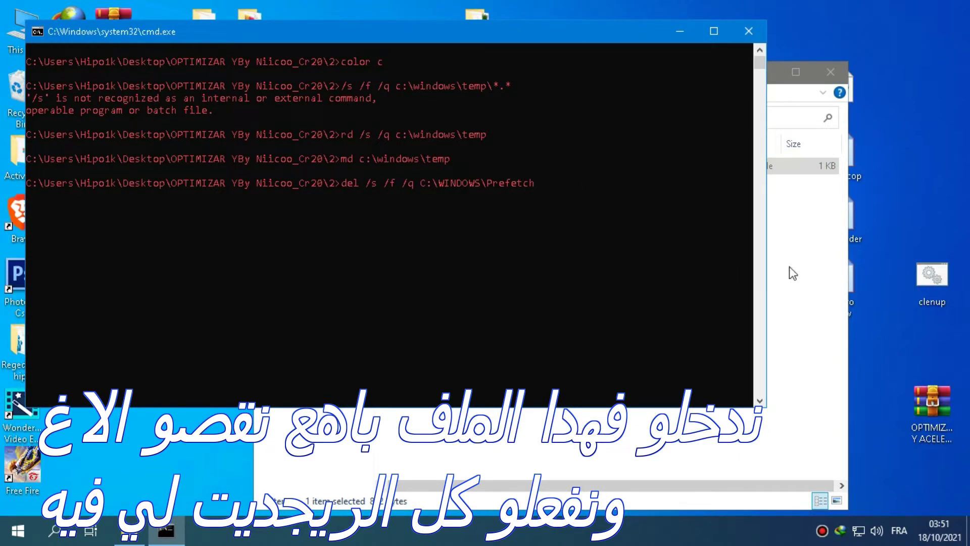
left_click(681, 34)
key("BackSpace")
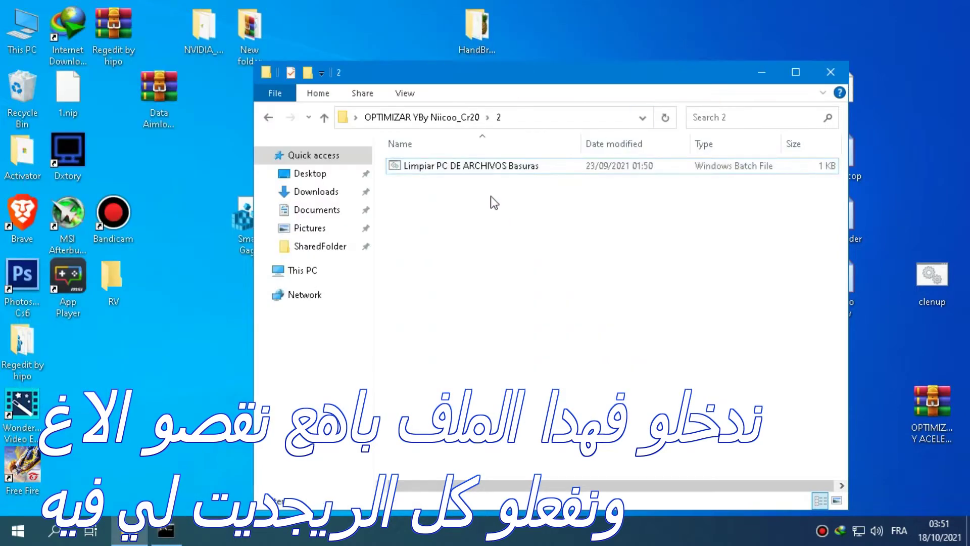
Merge the "MEJORAR CONSUMO DE RAM EN WINDOWS" file from subfolder 3 into the registry.
double_click(430, 168)
right_click(430, 167)
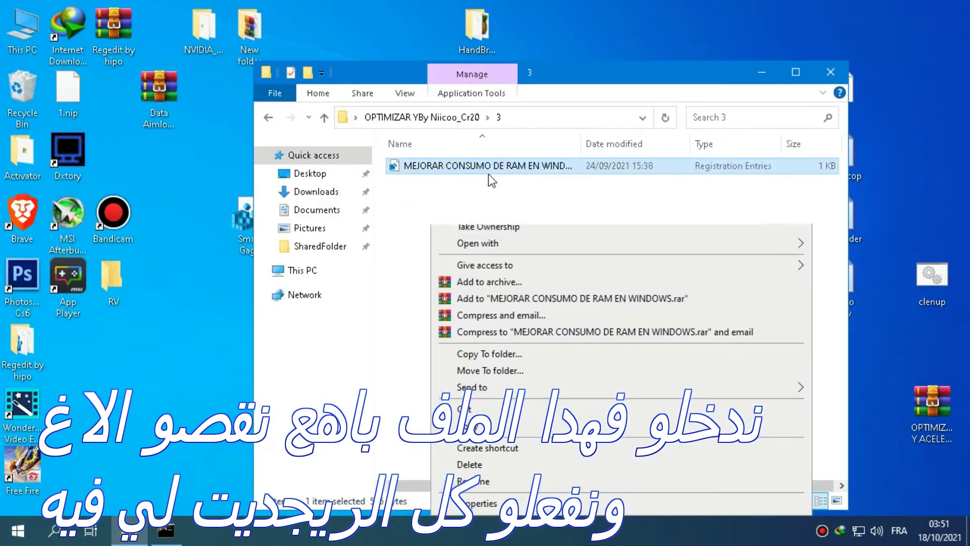
left_click(455, 171)
left_click(604, 286)
left_click(621, 260)
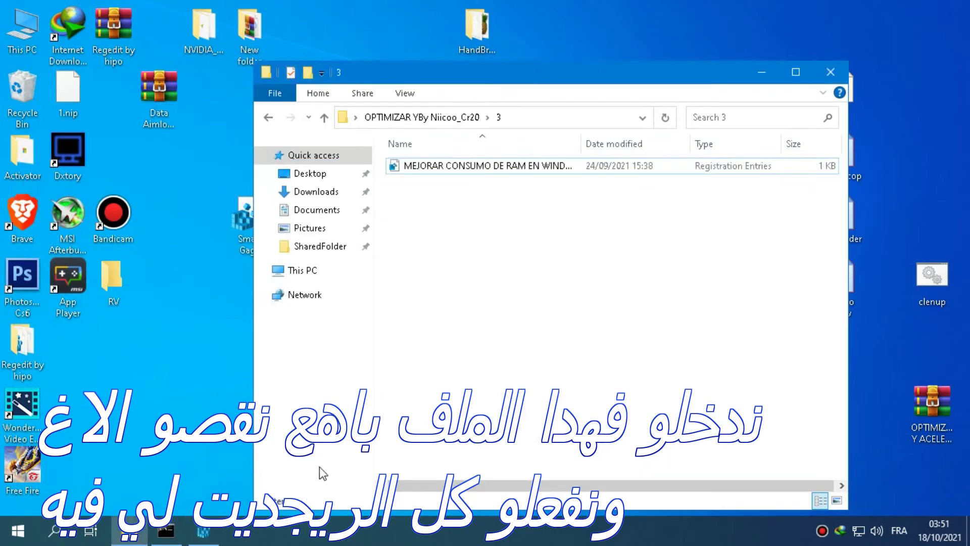
left_click(648, 271)
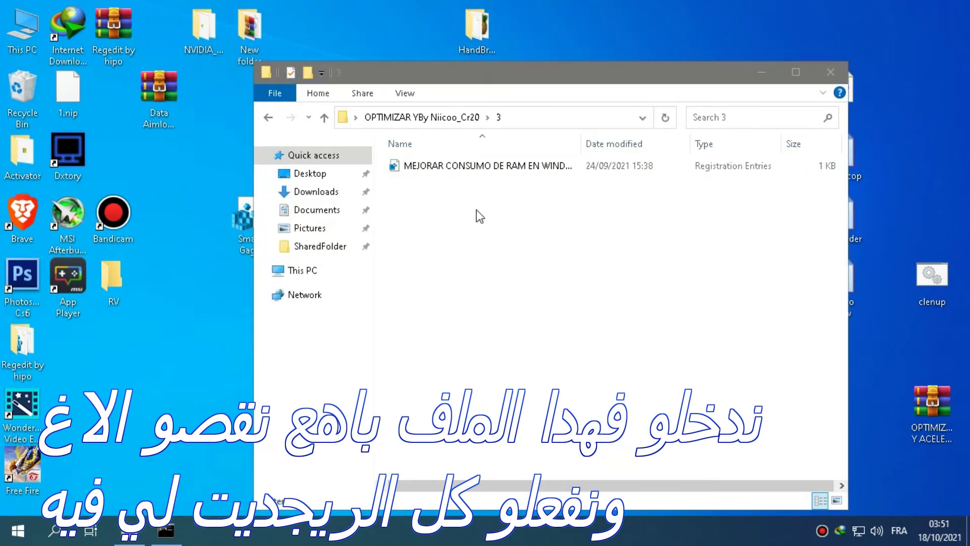
key("BackSpace")
Merge the "MEJORAR PROCESAMIENTO DE CACHE" file from subfolder 4 into the registry.
double_click(442, 212)
right_click(447, 168)
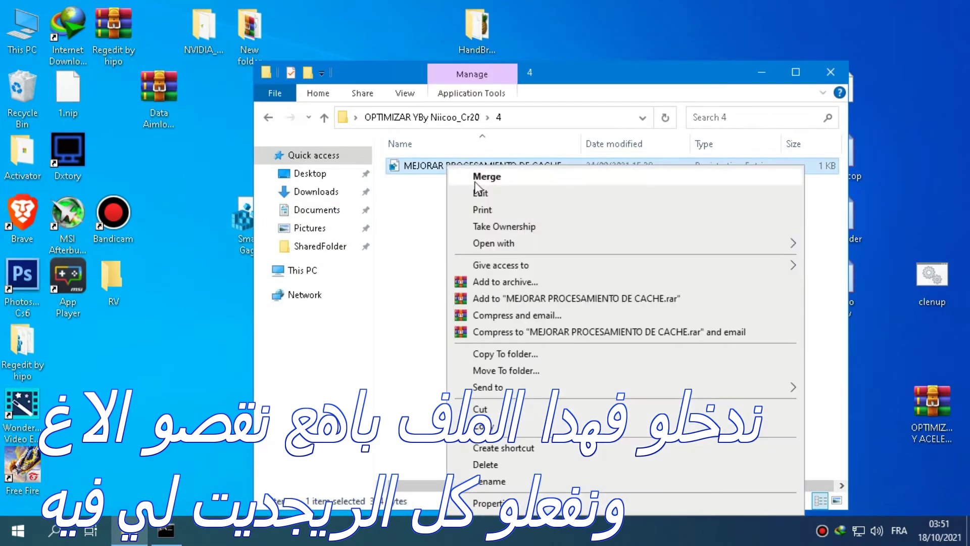
left_click(480, 177)
left_click(590, 287)
left_click(648, 271)
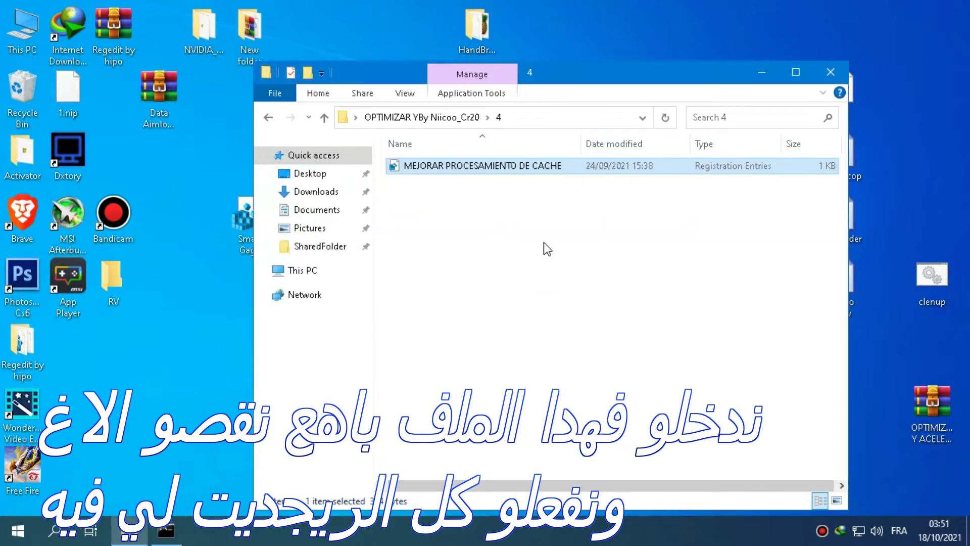
key("BackSpace")
Merge all eight registry files from subfolder 5 into the registry together, approving each one.
double_click(450, 229)
right_click(442, 148)
left_click(408, 170)
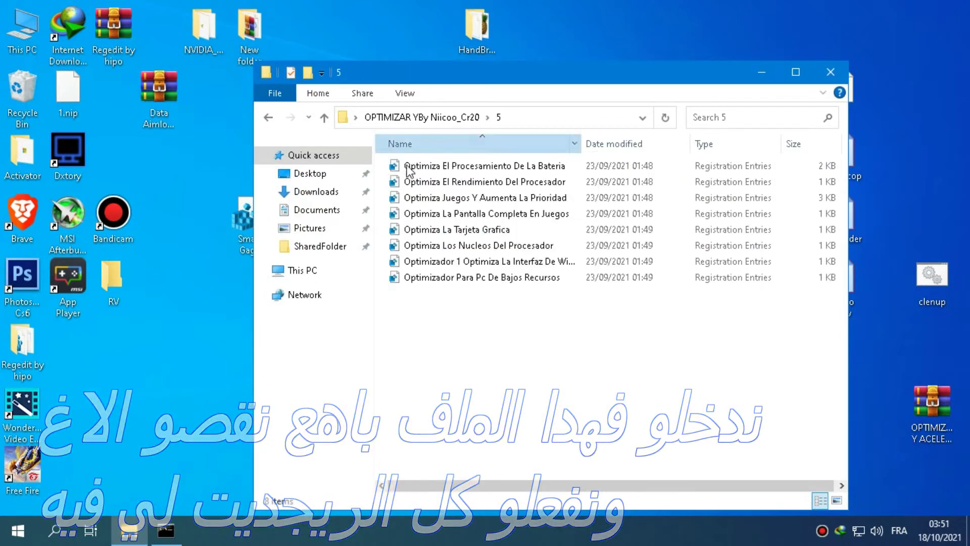
left_click_drag(536, 376, 455, 172)
left_click_drag(541, 379, 457, 165)
right_click(456, 164)
left_click(481, 175)
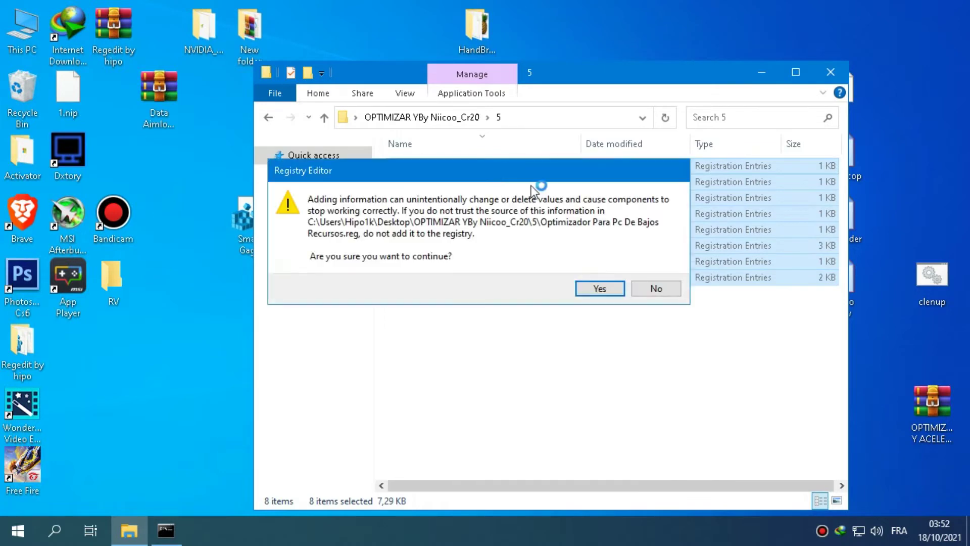
left_click(596, 294)
left_click(596, 293)
left_click(649, 272)
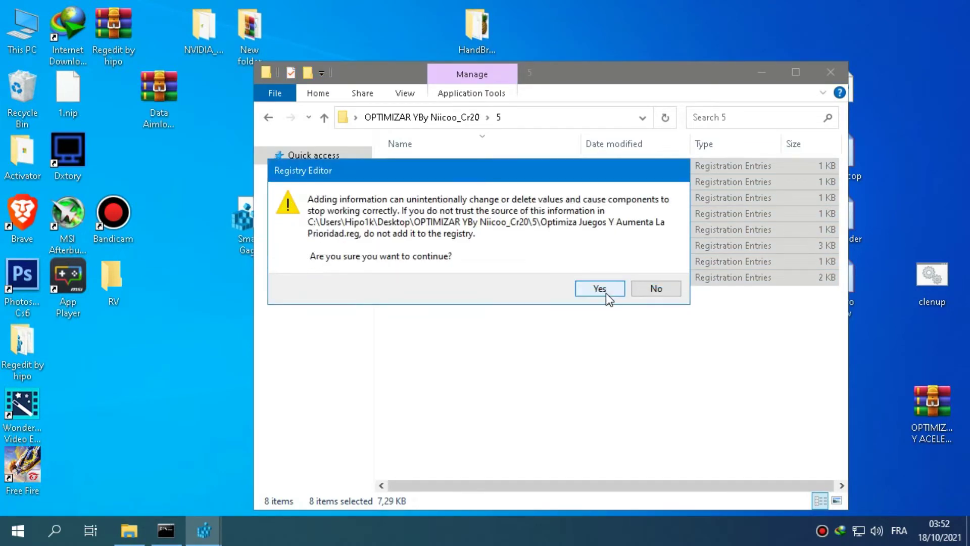
left_click(605, 290)
left_click(649, 272)
left_click(603, 288)
left_click(652, 271)
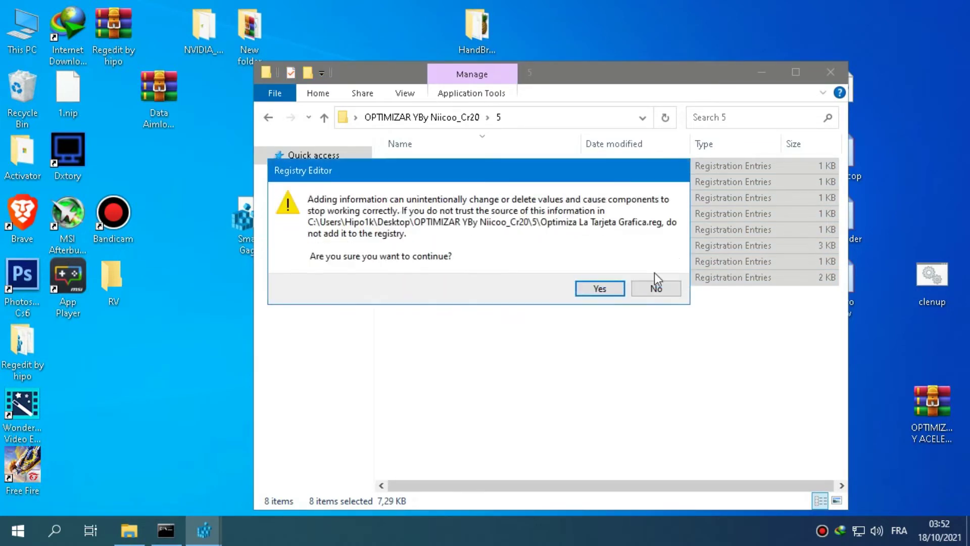
left_click(601, 289)
left_click(641, 267)
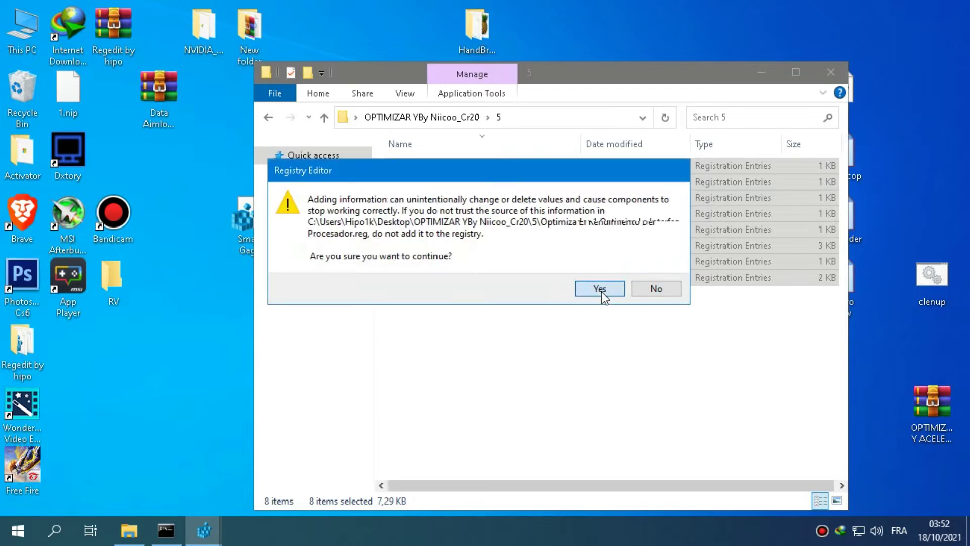
left_click(601, 289)
left_click(645, 269)
left_click(622, 292)
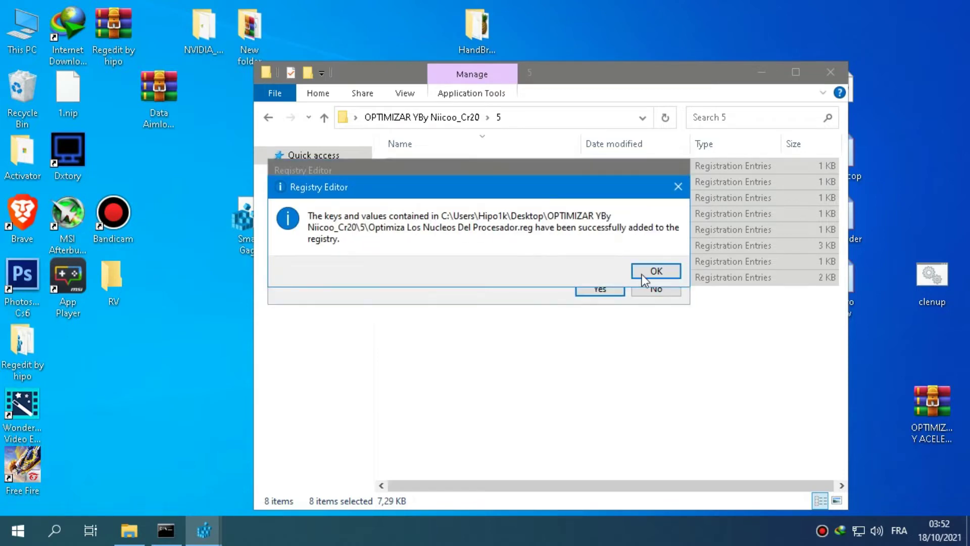
left_click(642, 274)
left_click(617, 291)
left_click(646, 273)
key("BackSpace")
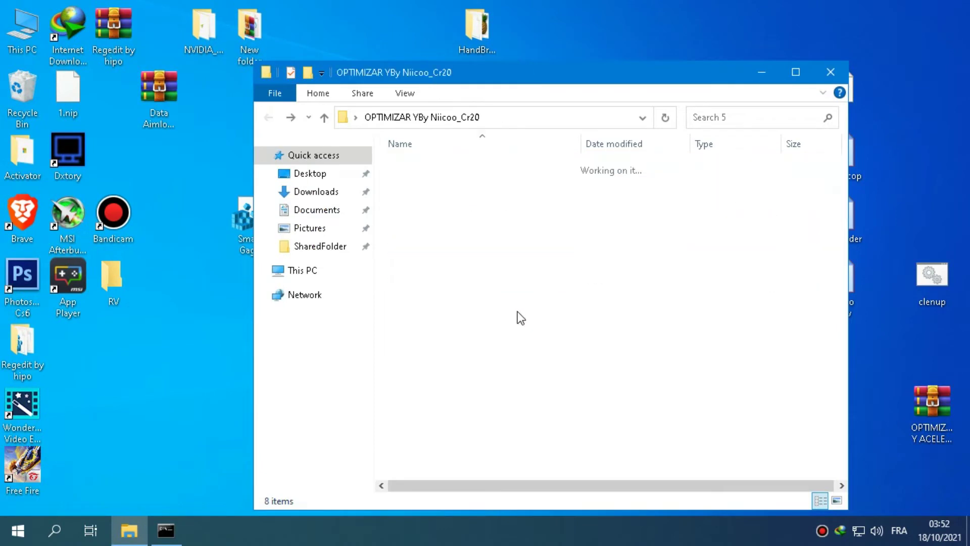
double_click(431, 238)
left_click(422, 246)
key("BackSpace")
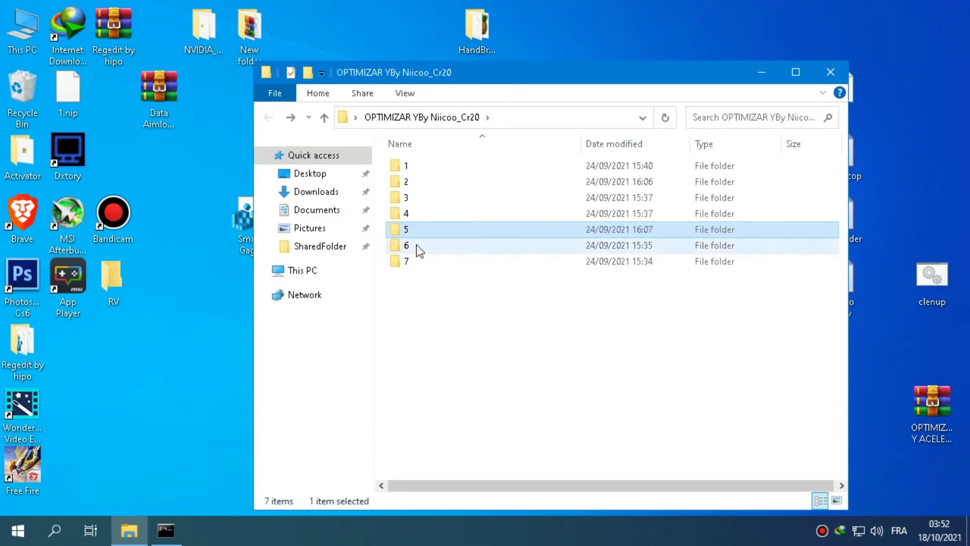
Merge the "OPTIMIZAR Y ACELERAR ARANQUE" file from subfolder 6 into the registry.
double_click(416, 244)
left_click(468, 167)
right_click(468, 171)
left_click(489, 177)
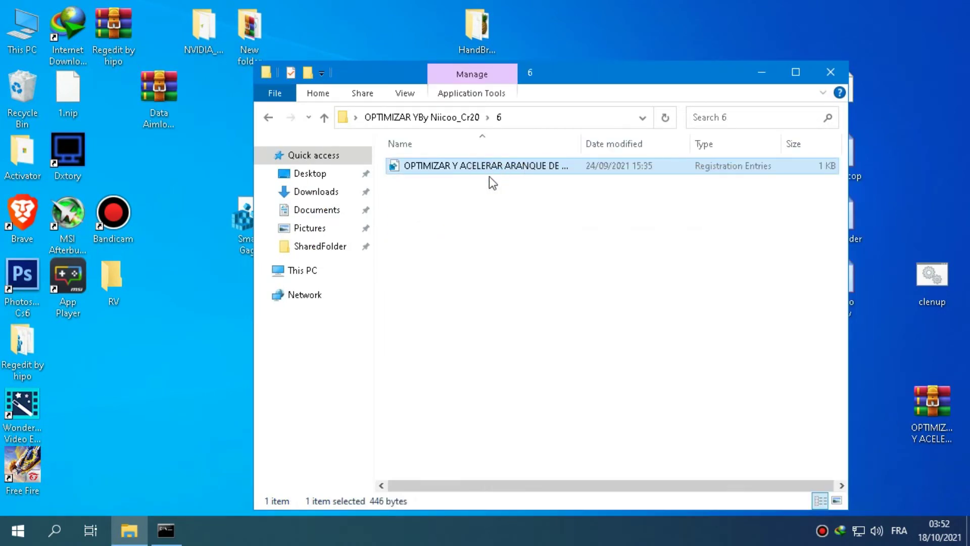
left_click(596, 283)
left_click(632, 270)
key("BackSpace")
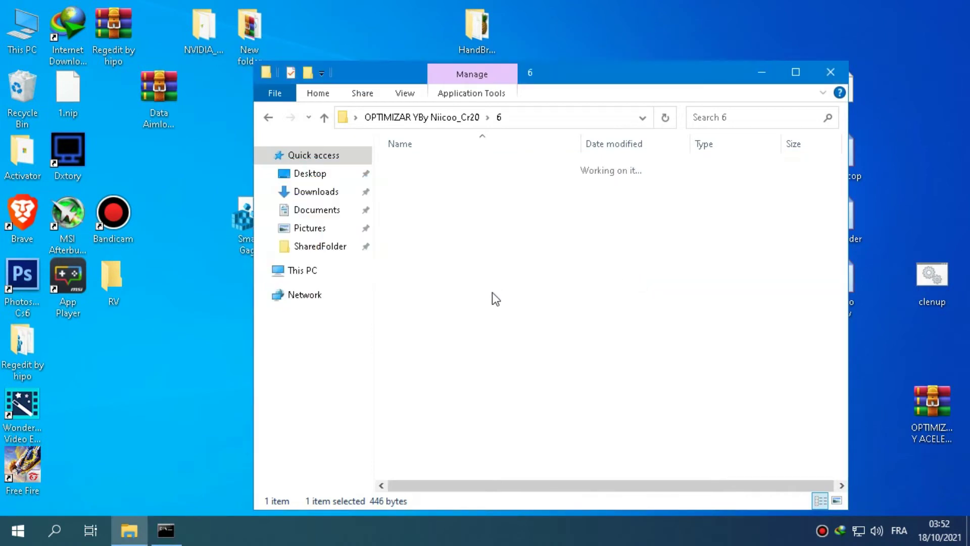
Merge the "OPTIMIZAR MODO JUEGO" file from subfolder 7 into the registry and close the folder window.
double_click(415, 258)
right_click(470, 169)
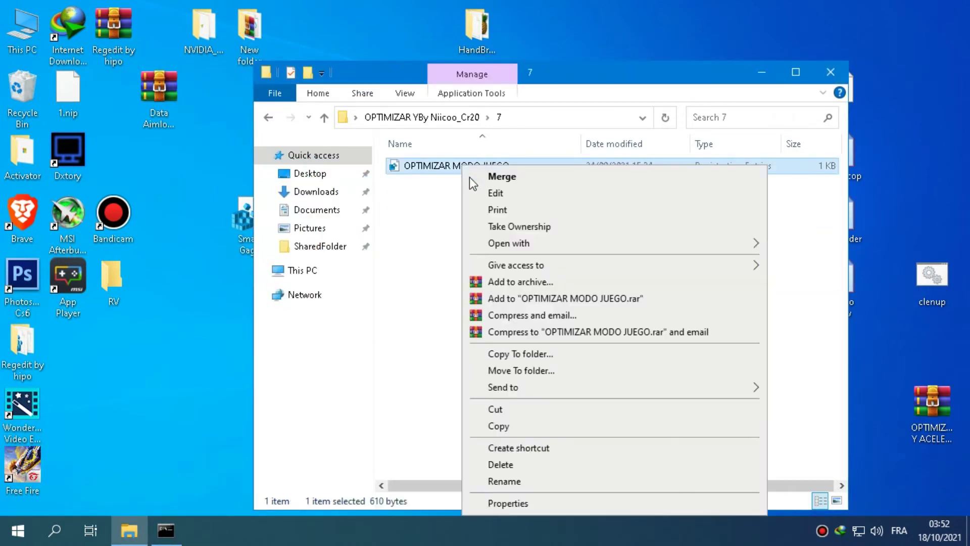
left_click(505, 178)
left_click(604, 284)
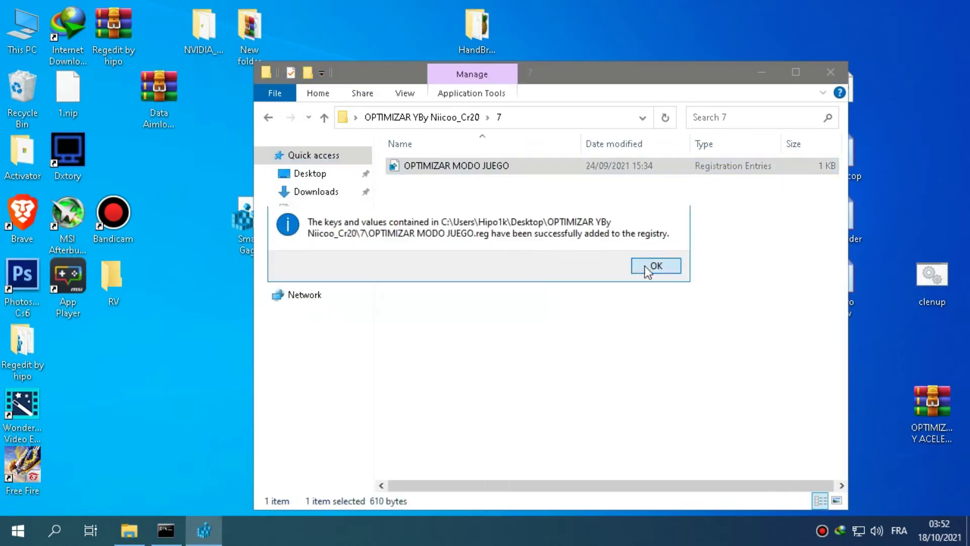
left_click(645, 267)
key("BackSpace")
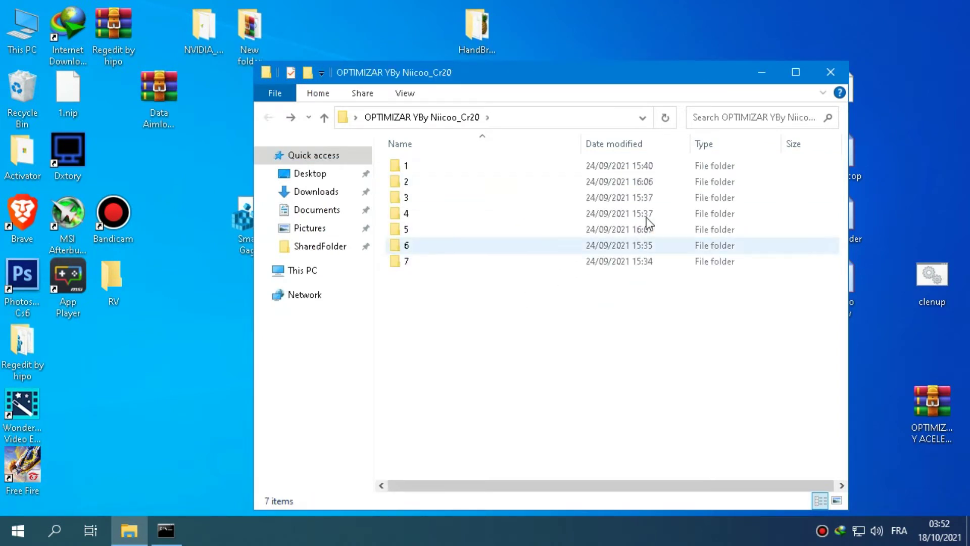
left_click(840, 71)
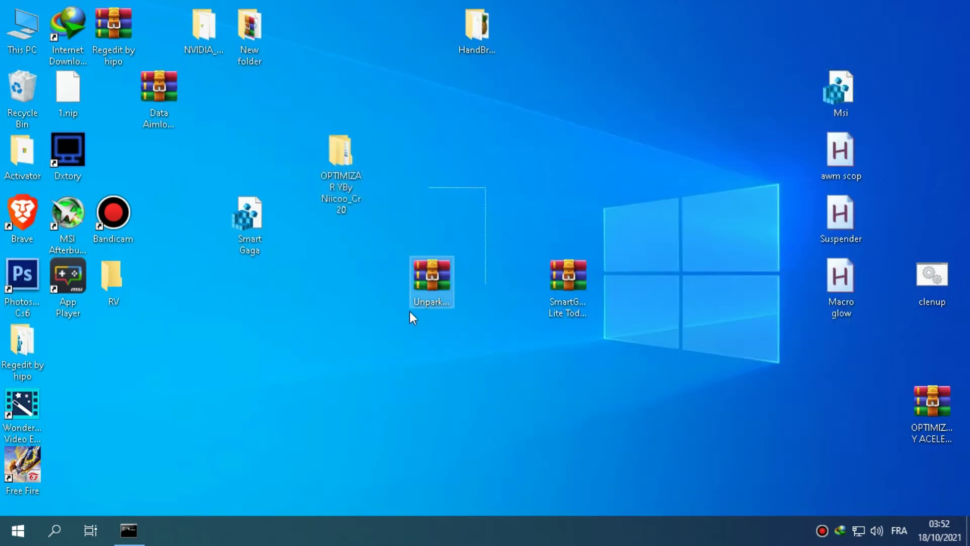
Extract the Unpark-CPU-App archive onto the desktop and launch the extracted program.
right_click(444, 289)
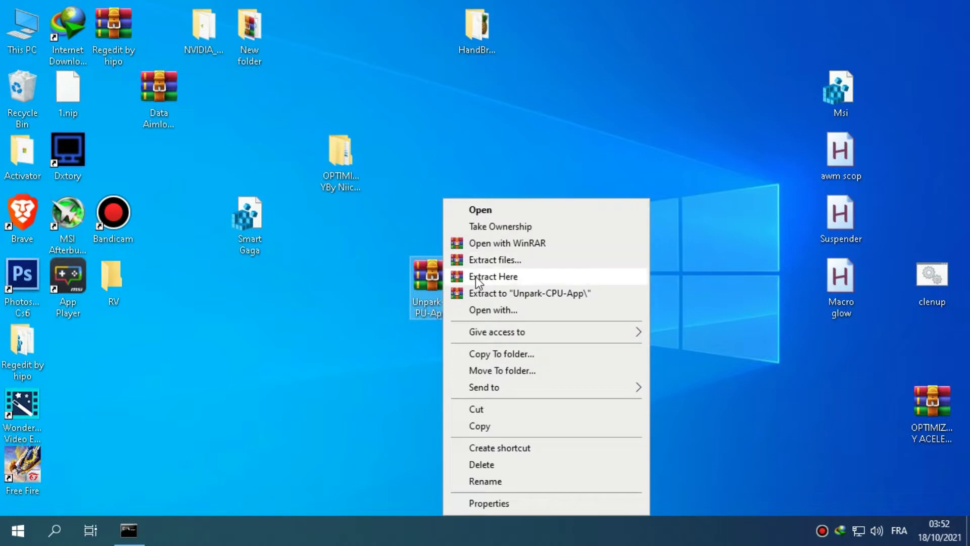
left_click(475, 277)
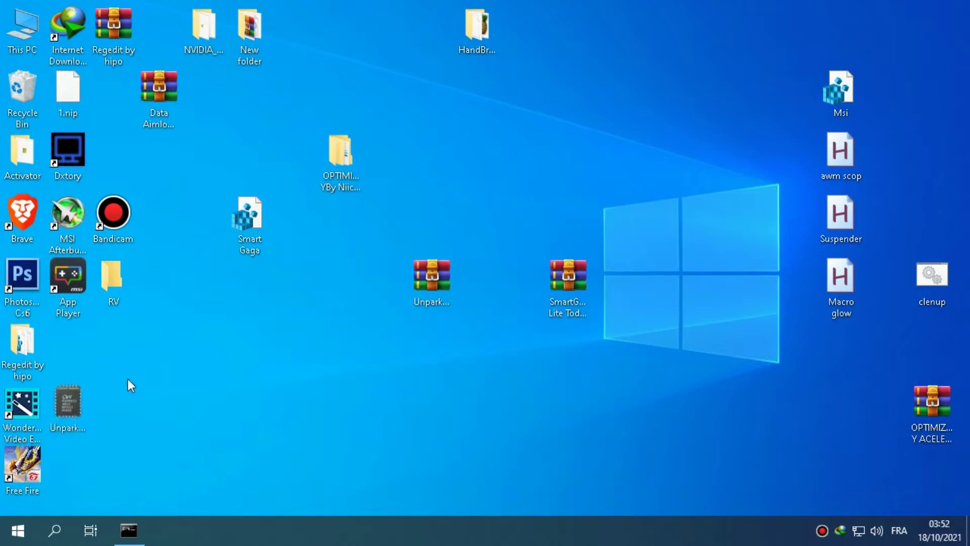
double_click(71, 403)
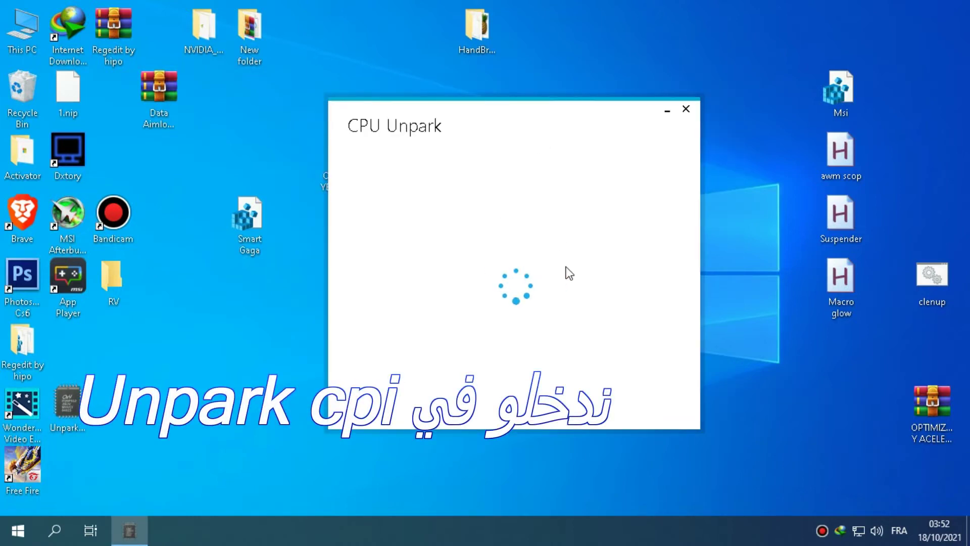
Unpark all CPU cores, apply the core parking setting, and close CPU Unpark.
left_click(606, 405)
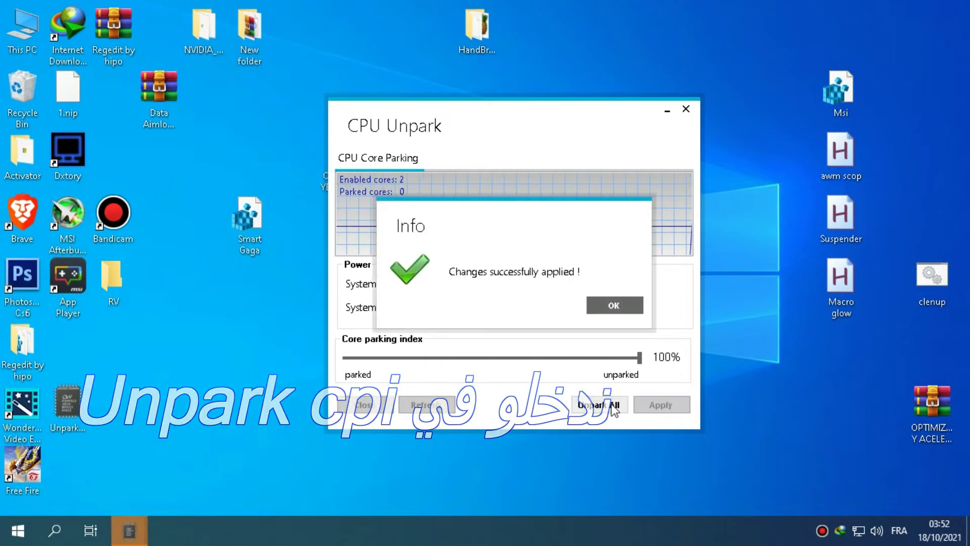
left_click(619, 306)
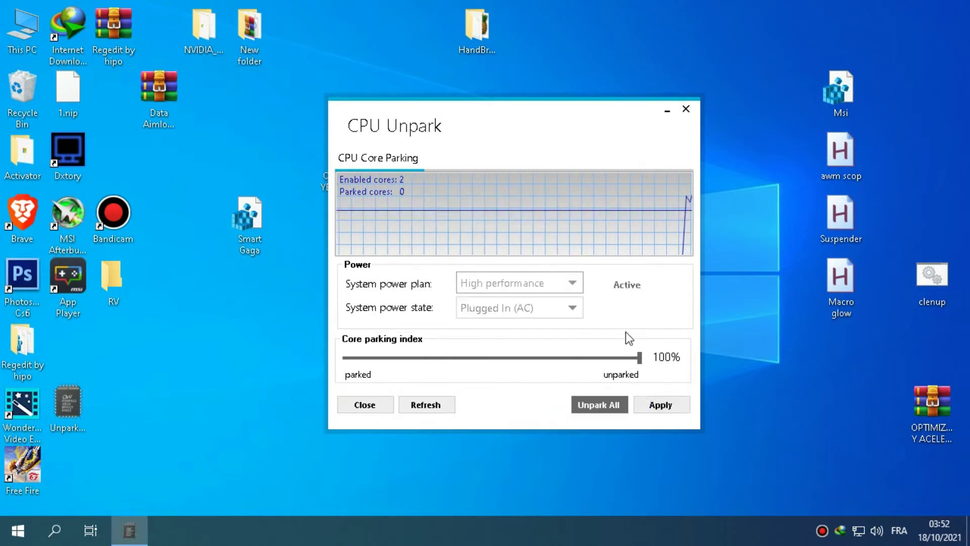
left_click(676, 406)
left_click(616, 305)
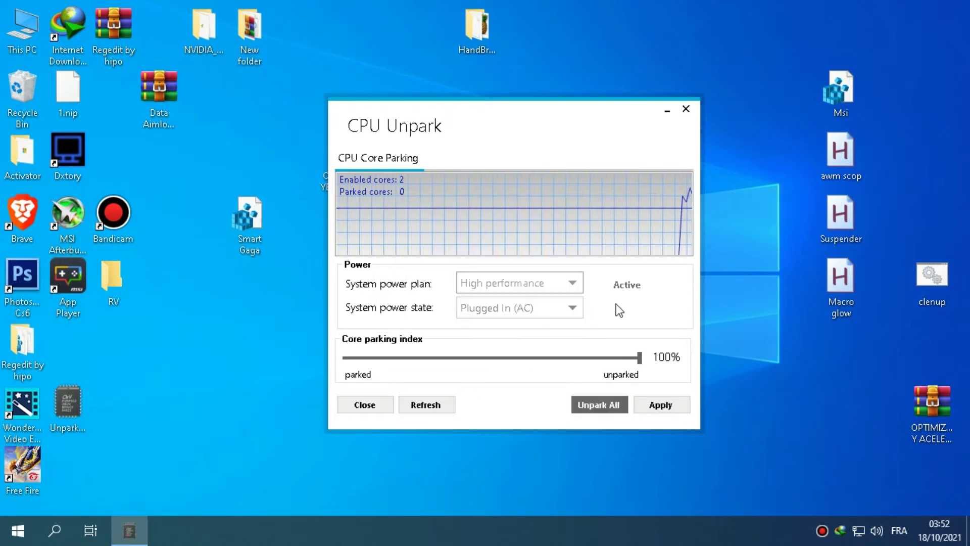
left_click(686, 109)
right_click(507, 138)
left_click(559, 181)
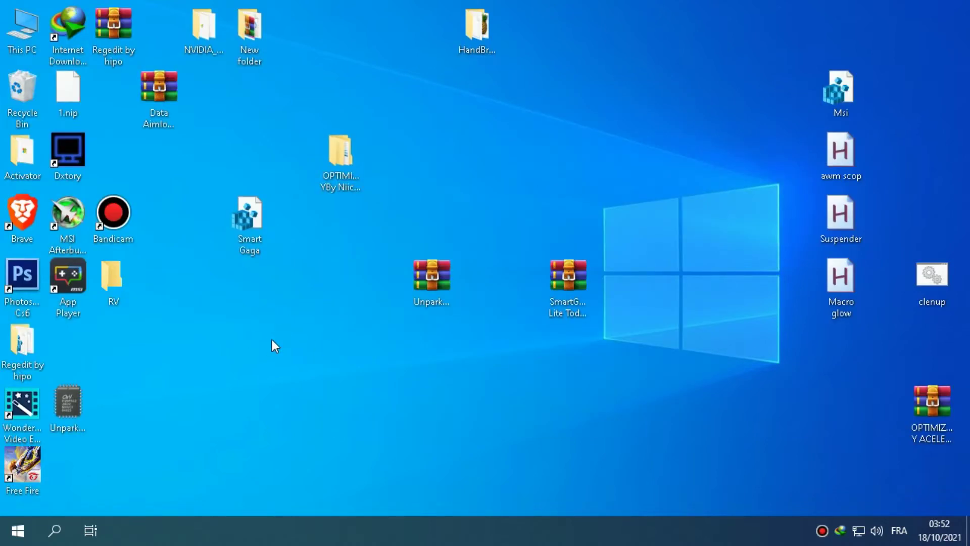
Open the Virtual Memory settings through the computer's advanced system properties and performance options.
key("super+e")
left_click(309, 272)
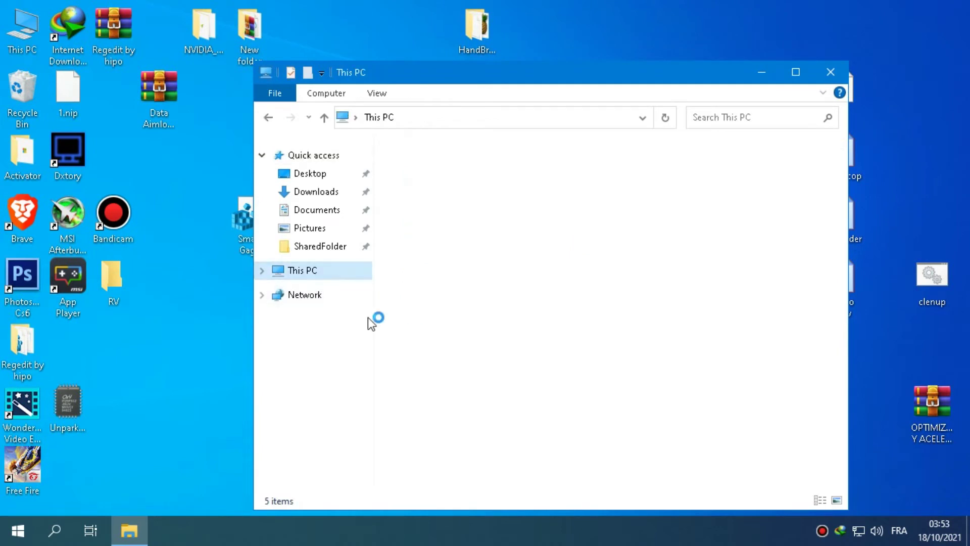
right_click(523, 245)
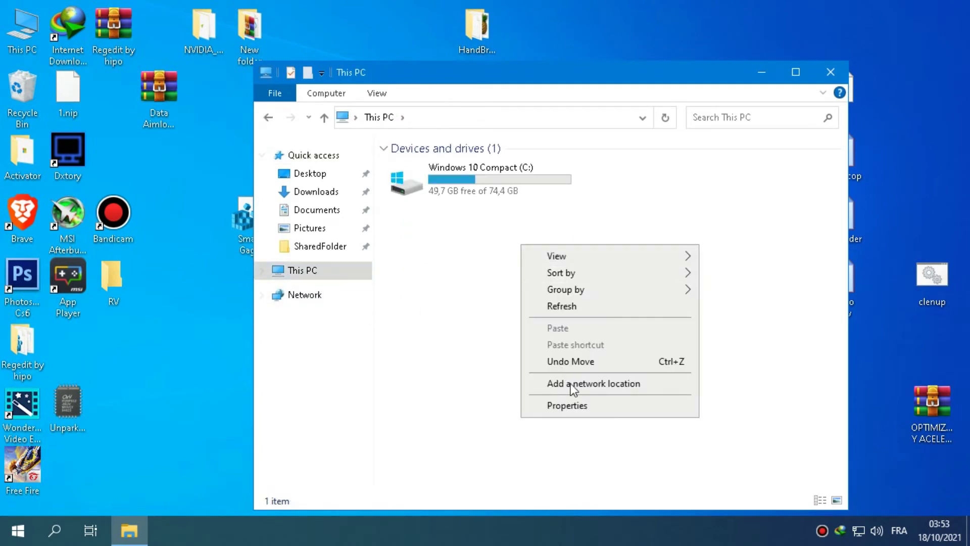
left_click(591, 413)
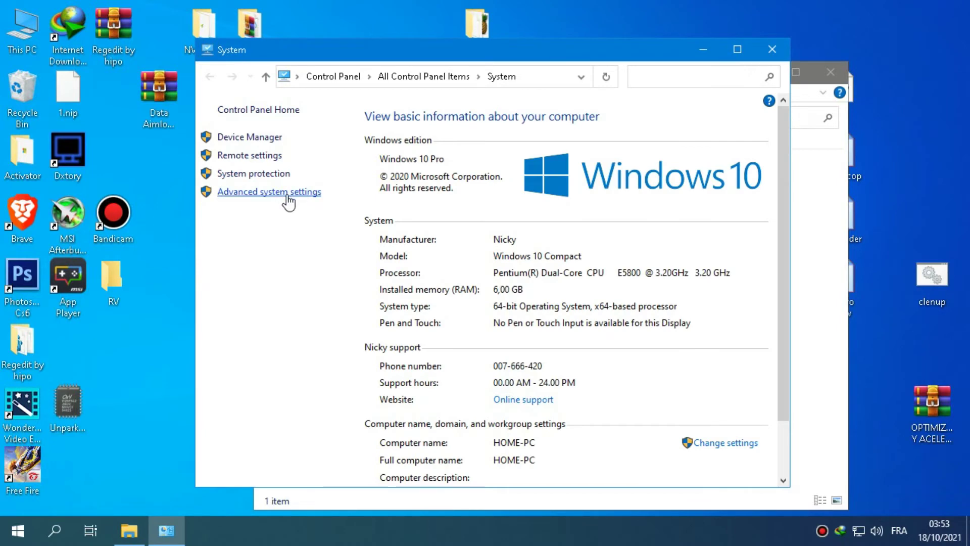
left_click(289, 202)
left_click(277, 142)
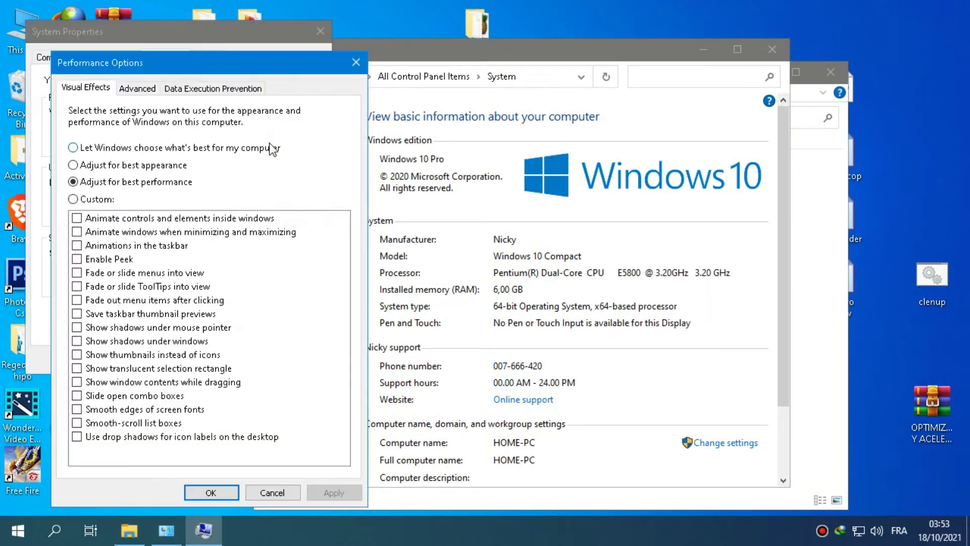
left_click(138, 88)
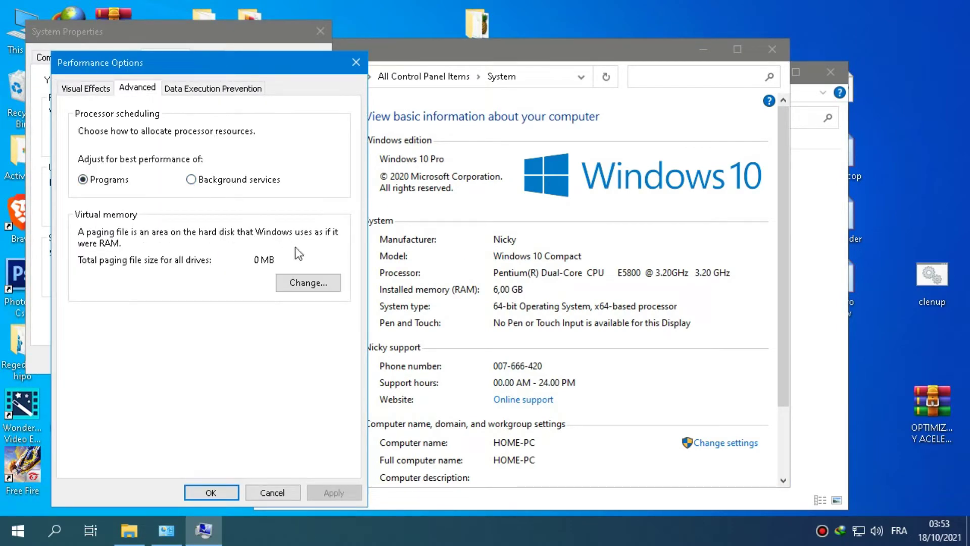
left_click(302, 284)
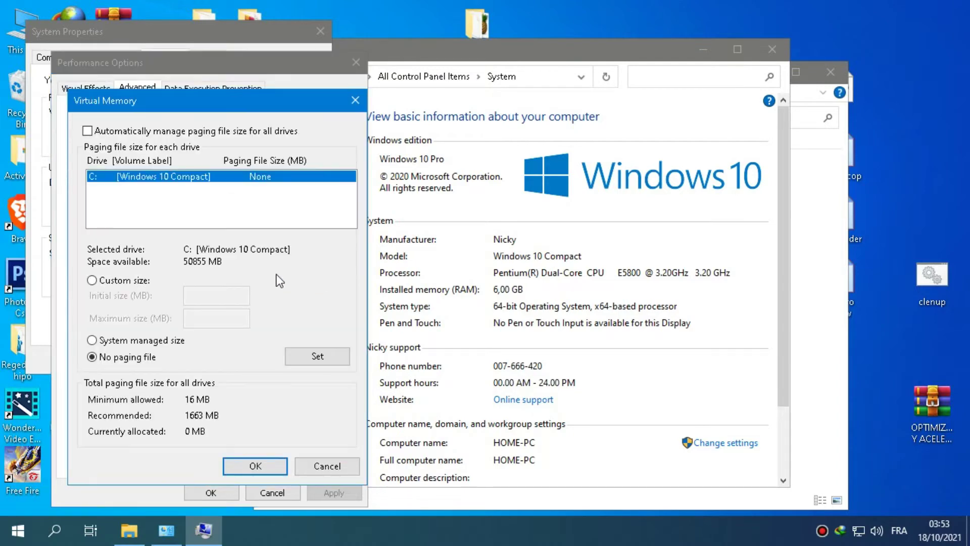
Give drive C: a custom paging file of 1663 MB initial and 2048 MB maximum size, and confirm the system settings.
left_click(129, 283)
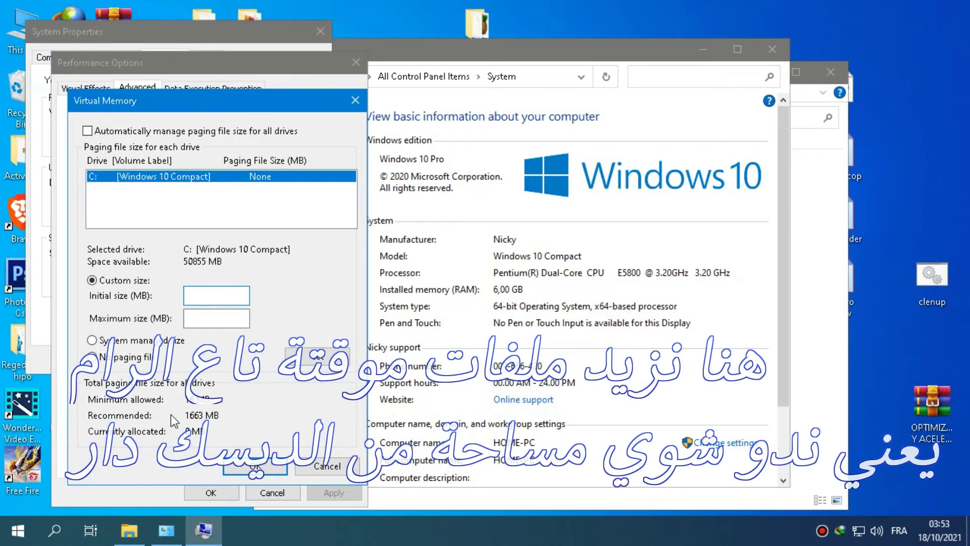
left_click(200, 300)
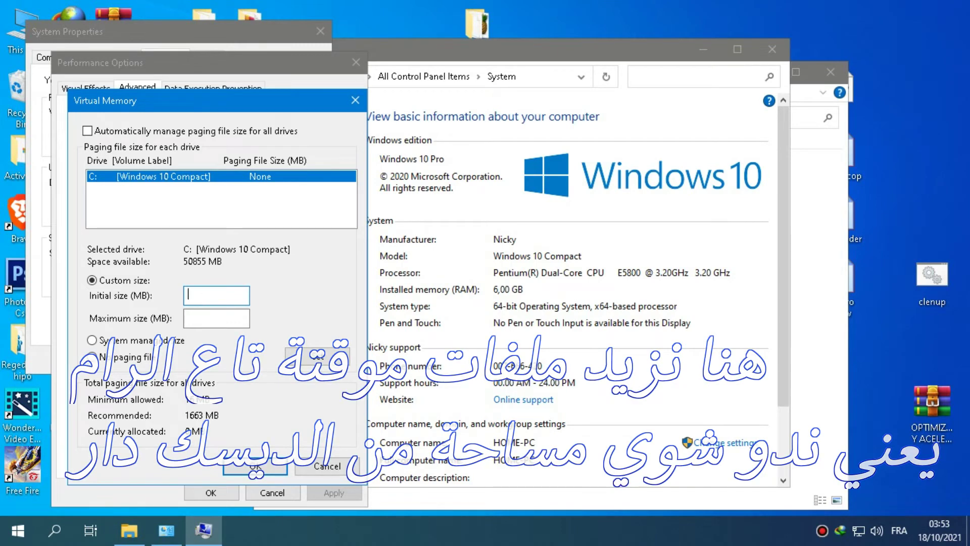
type("1663")
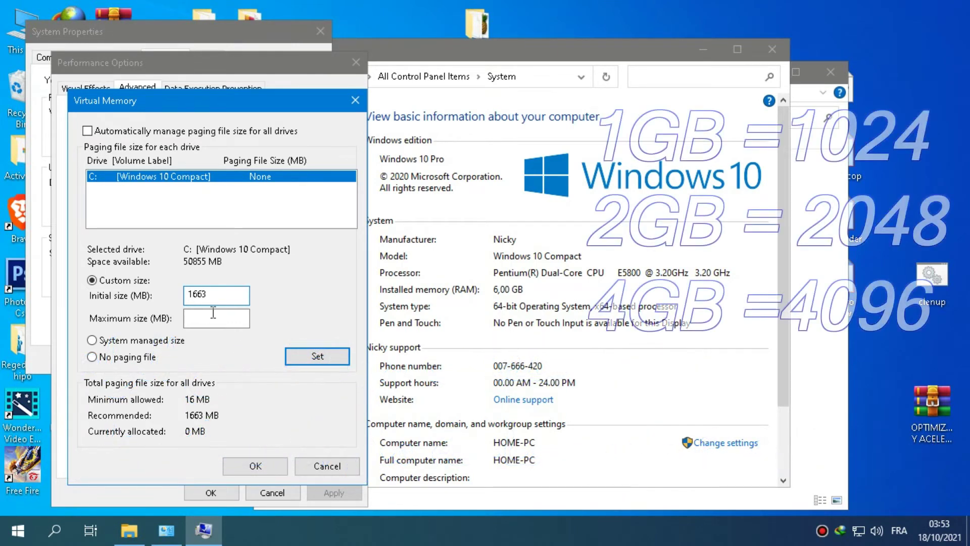
left_click(222, 321)
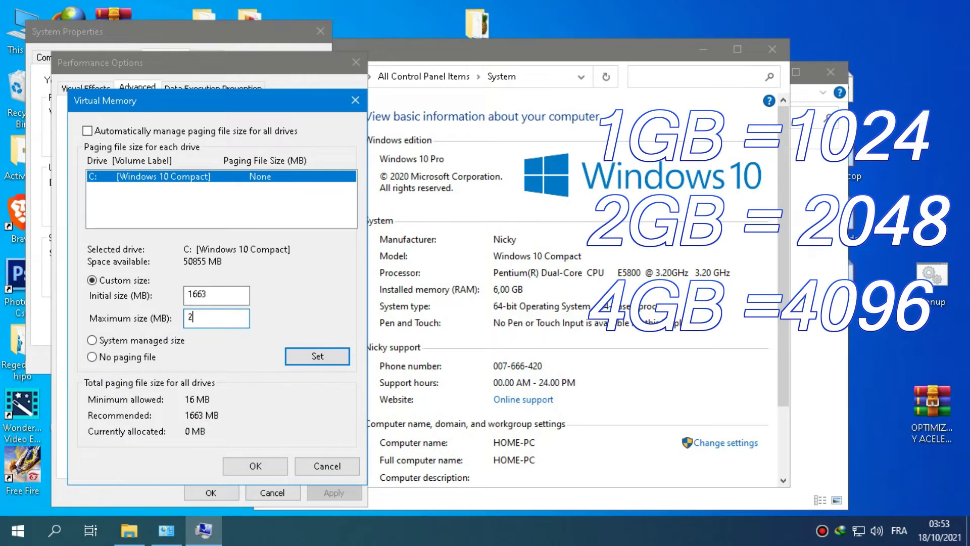
left_click(322, 360)
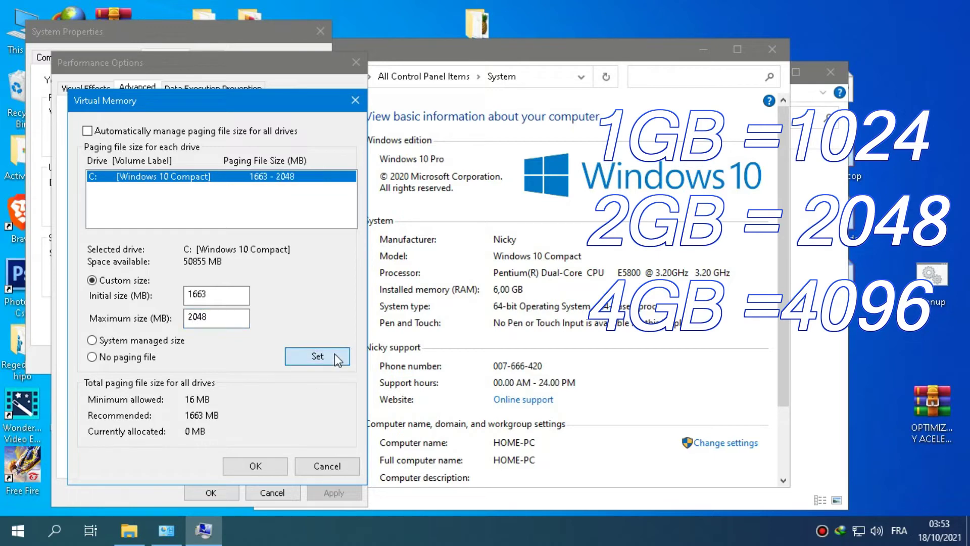
left_click(256, 465)
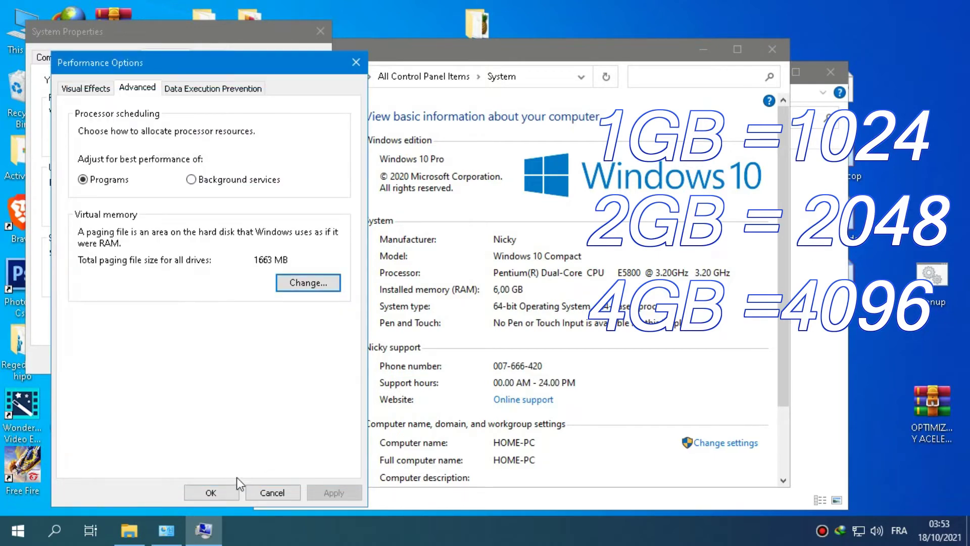
left_click(210, 492)
left_click(225, 359)
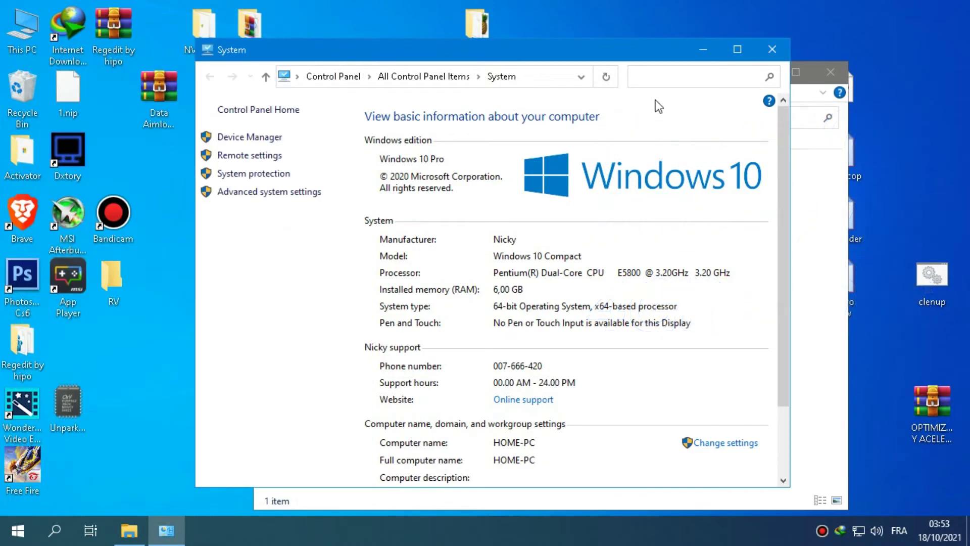
Close the System and This PC windows and refresh the desktop.
left_click(772, 50)
left_click(667, 121)
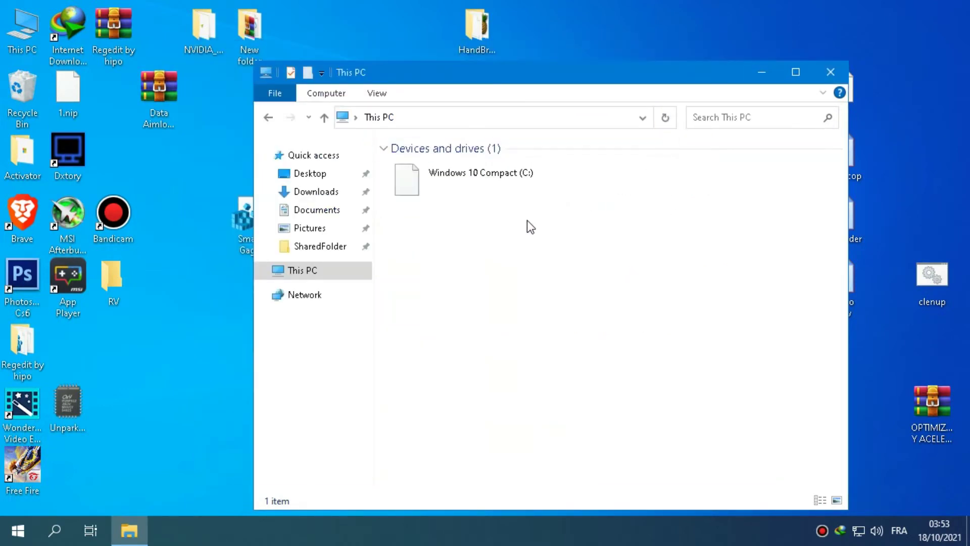
left_click(831, 73)
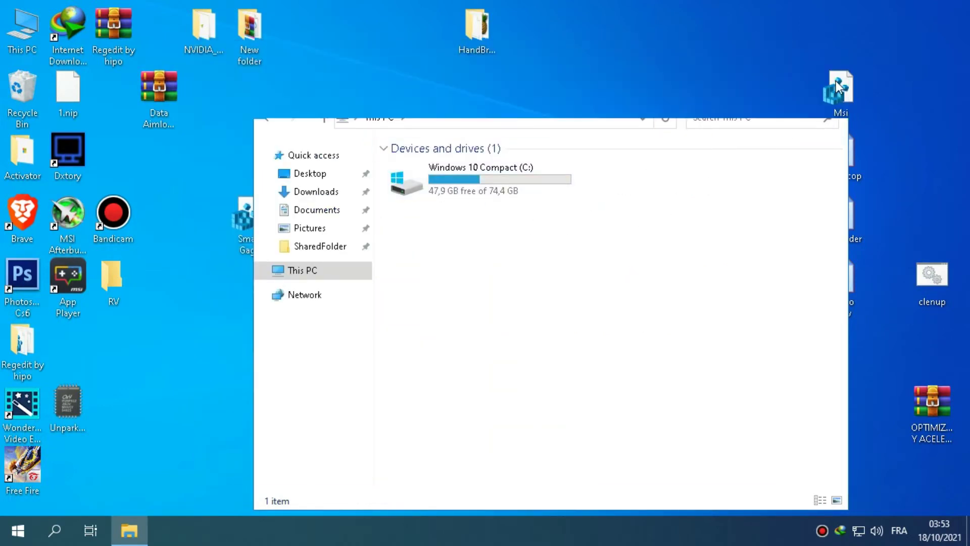
right_click(645, 105)
left_click(686, 154)
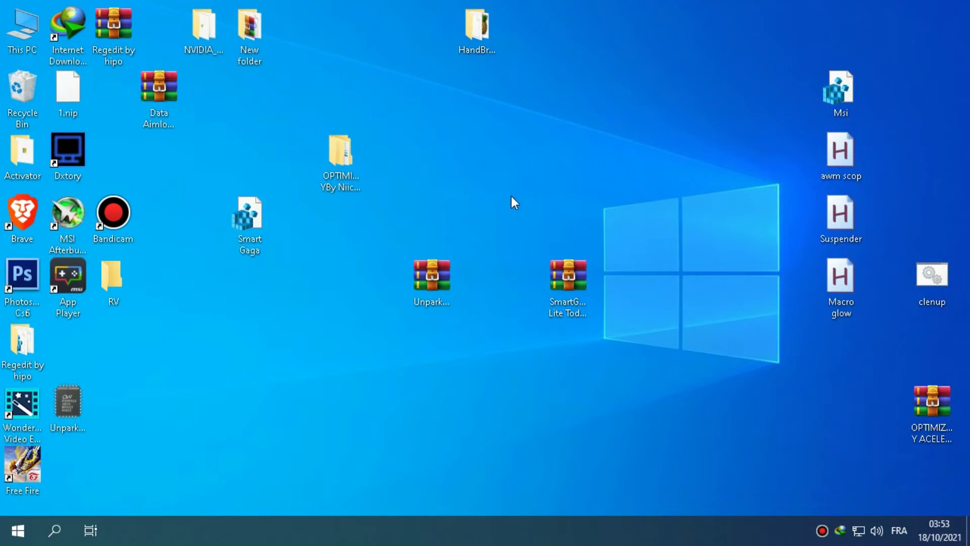
Rearrange the SmartGaGa Lite archive, the Unpark archive and the OPTIMIZAR folder on the desktop.
left_click_drag(561, 298, 521, 298)
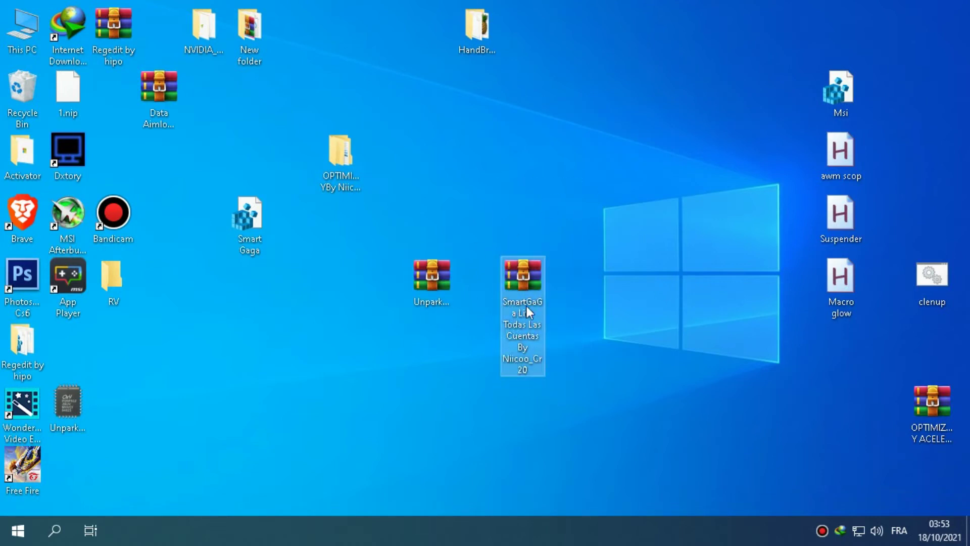
right_click(520, 273)
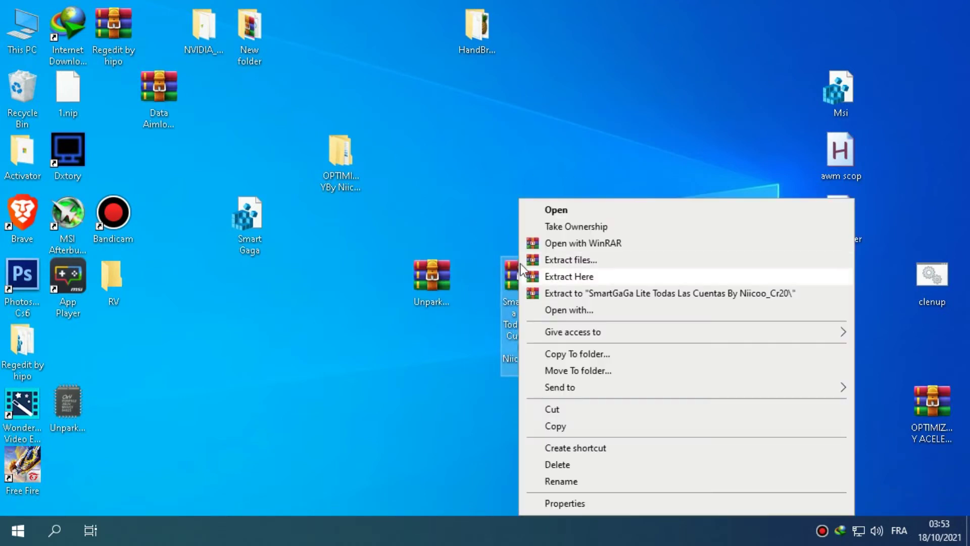
left_click(480, 268)
left_click_drag(434, 272, 342, 208)
left_click_drag(340, 157, 261, 166)
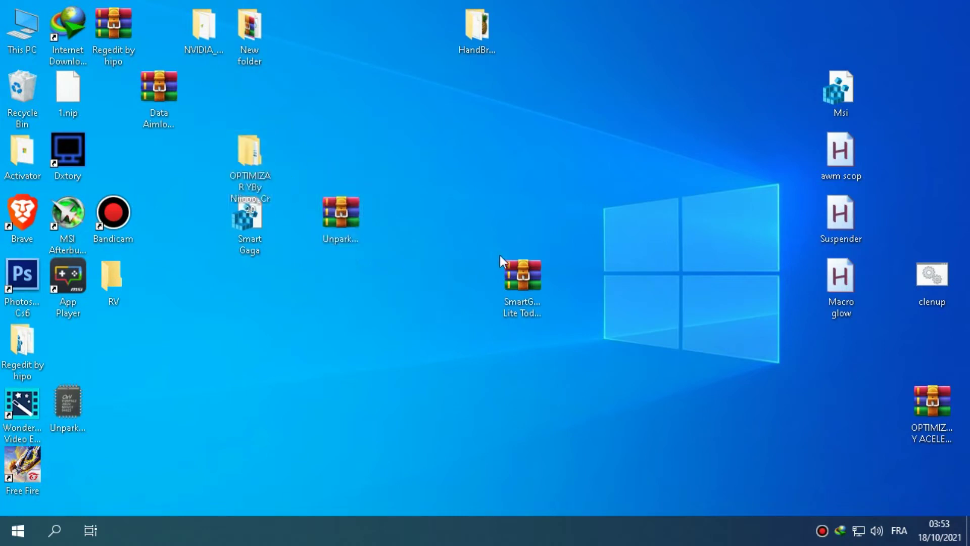
right_click(516, 266)
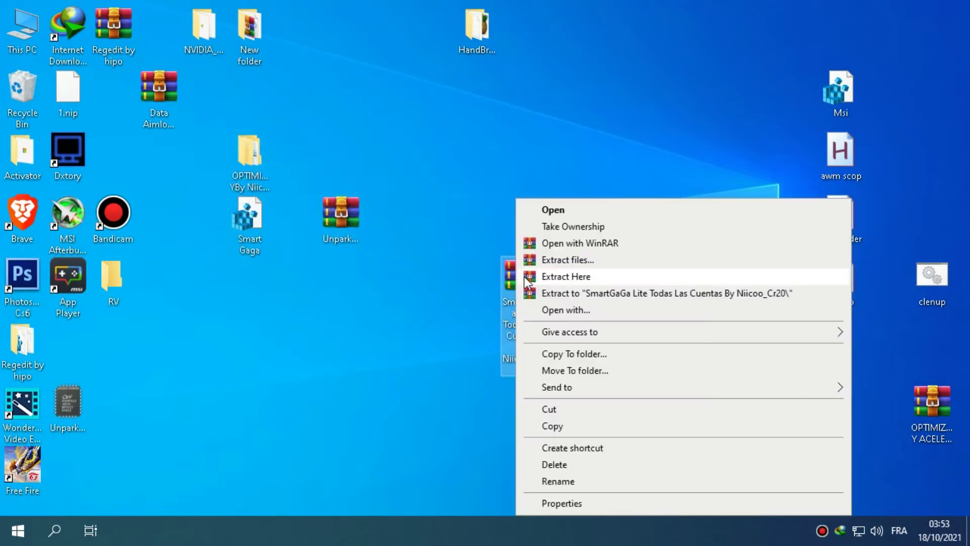
left_click(589, 281)
left_click(399, 299)
Permanently delete the old SmartGaGa folder from AppData\Roaming and close the folder window.
key("super+r")
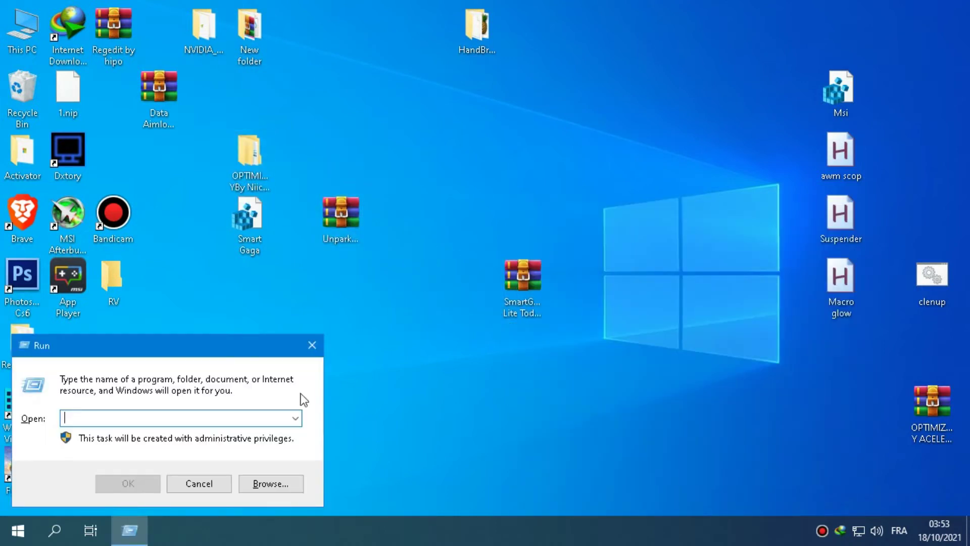
type("a")
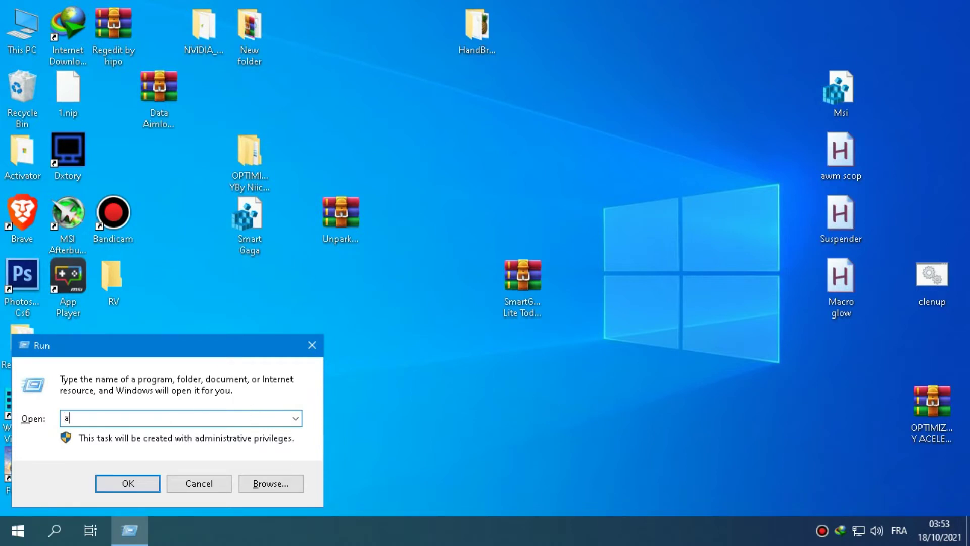
type("ppdata")
key("Return")
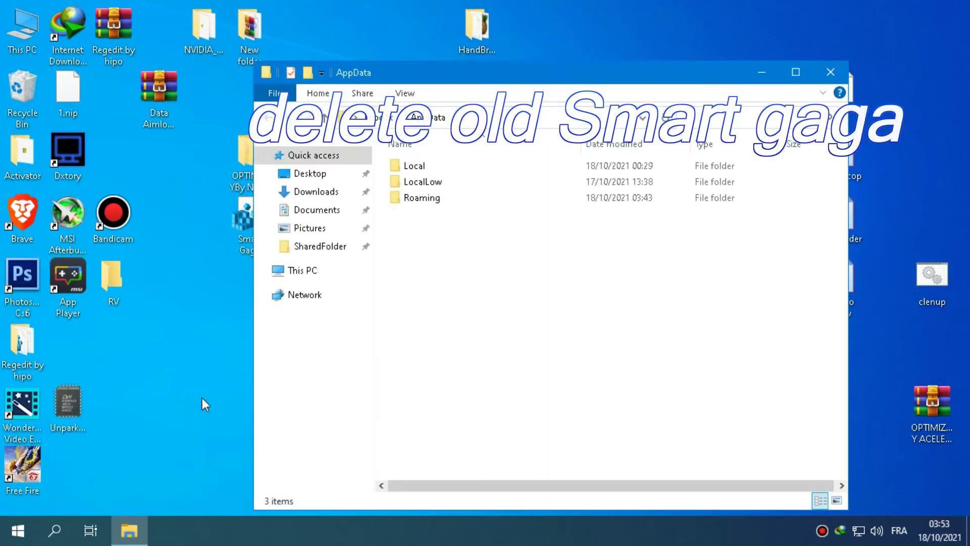
double_click(442, 197)
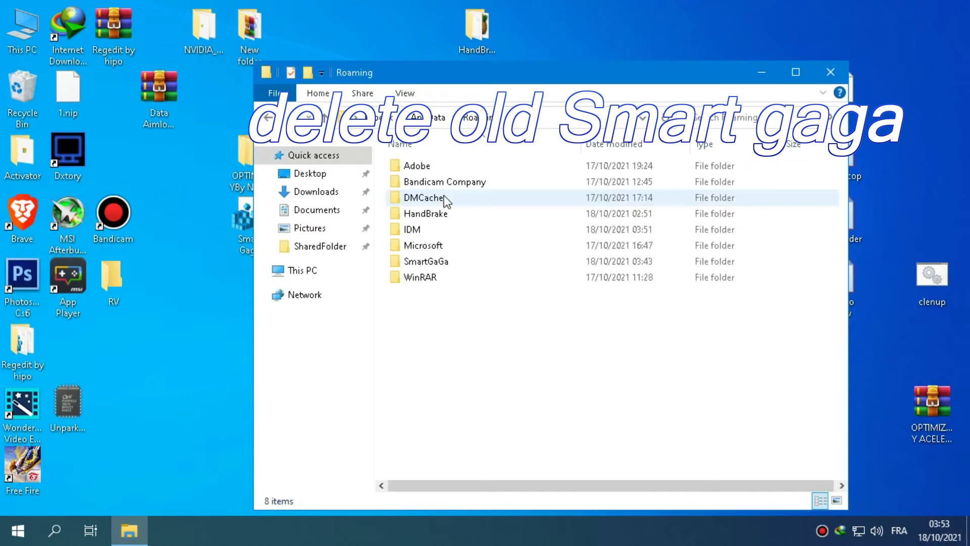
left_click(431, 266)
key("shift+Delete")
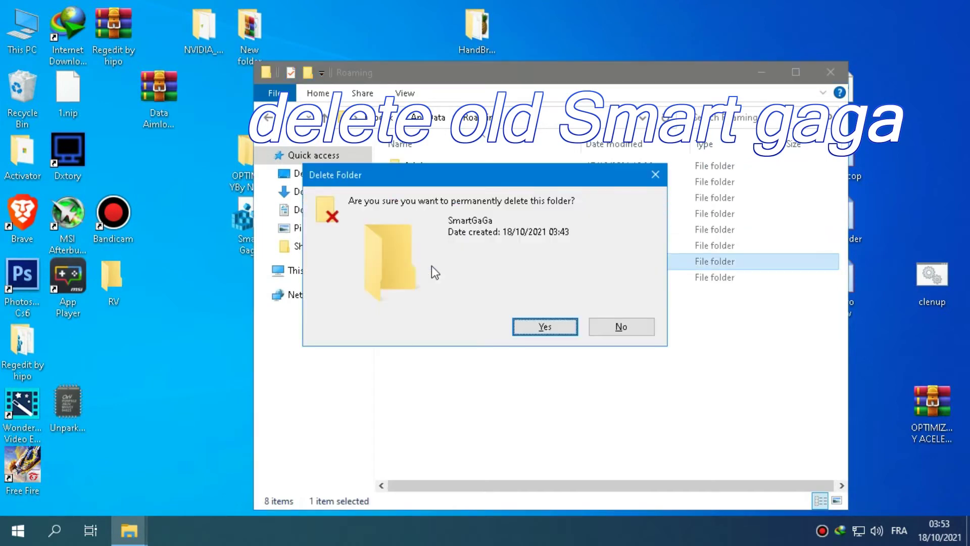
left_click(535, 322)
key("alt+F4")
Open the Registry Editor with regedit and collapse the key tree back to HKEY_CURRENT_USER.
key("super+r")
type("r")
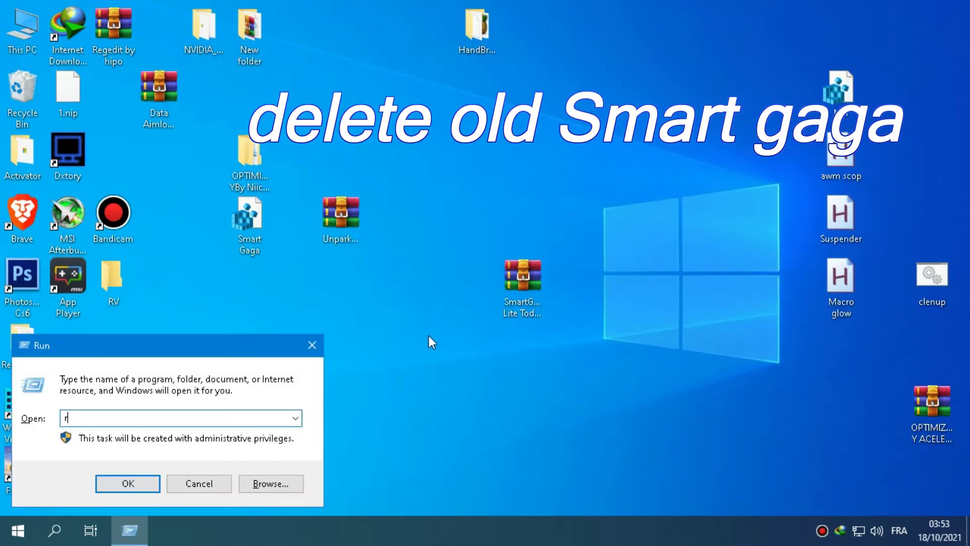
type("egedit")
key("Return")
key("Left")
key("Left")
key("Left")
key("Left")
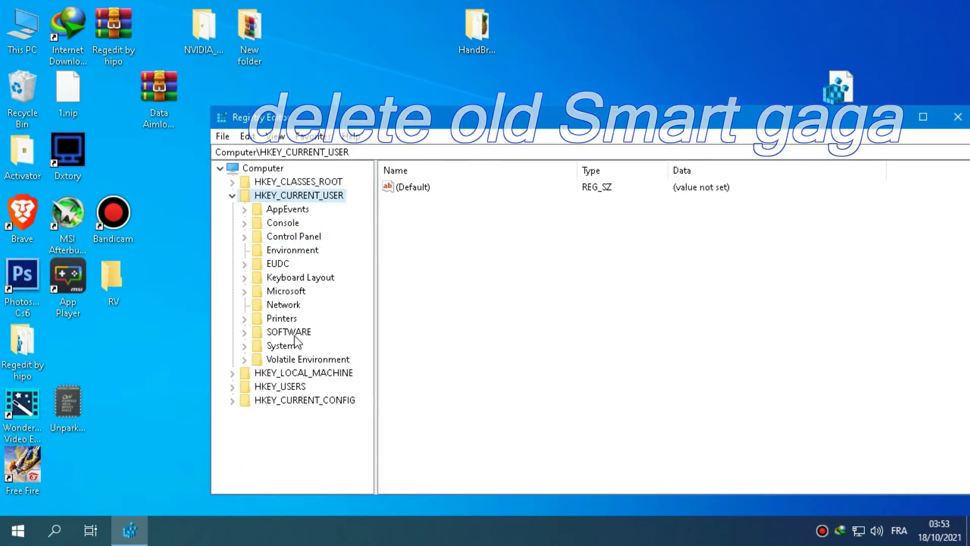
Delete the SmartGaGa key under HKEY_CURRENT_USER\SOFTWARE and close the Registry Editor.
key("Right")
double_click(295, 236)
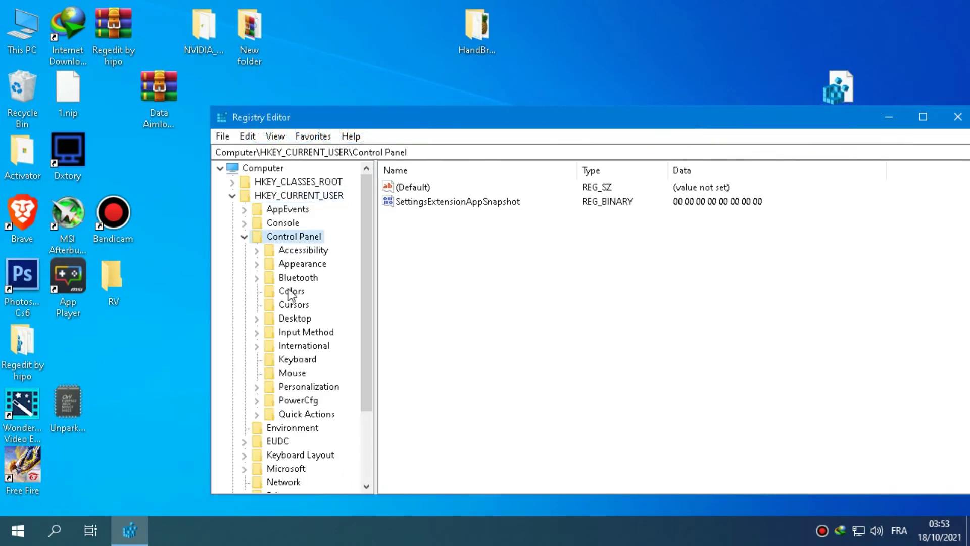
key("Left")
double_click(282, 334)
scroll(284, 347, "down", 1)
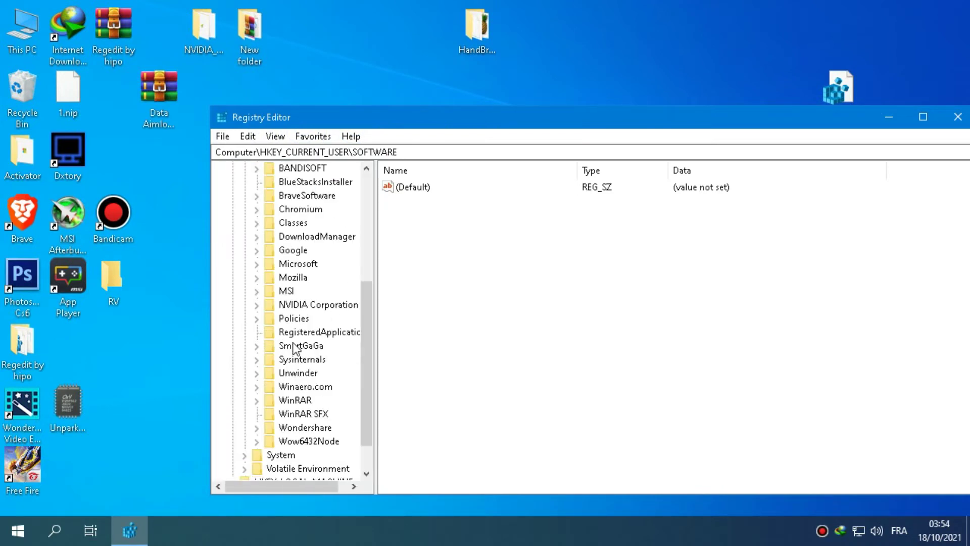
left_click(295, 346)
key("Delete")
left_click(566, 263)
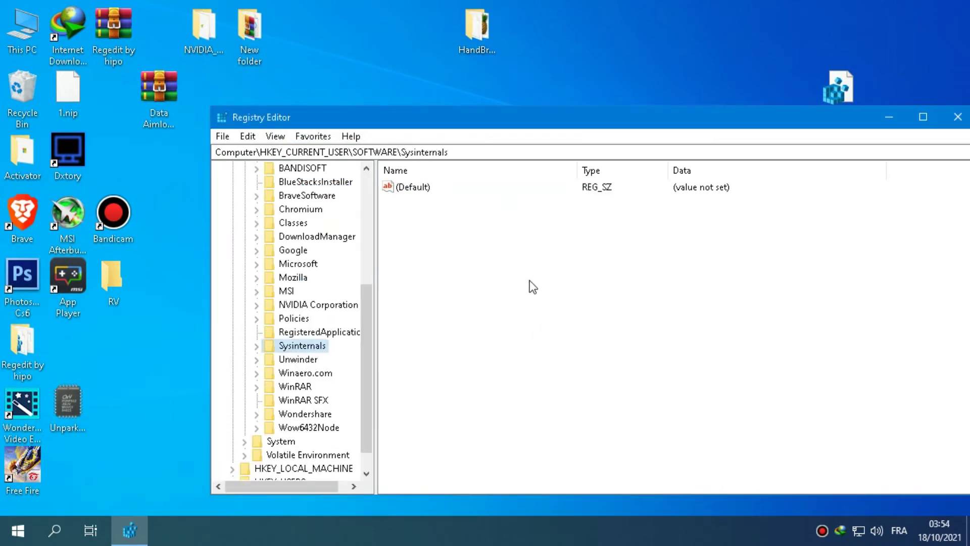
key("alt+F4")
Refresh the desktop and extract the SmartGaGa Lite archive directly onto it.
right_click(490, 178)
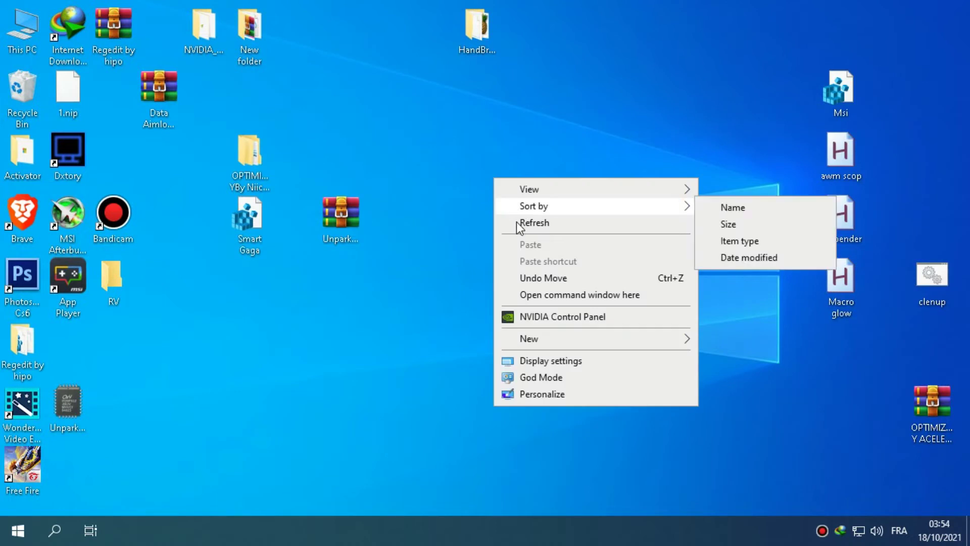
left_click(521, 224)
left_click(522, 278)
right_click(529, 299)
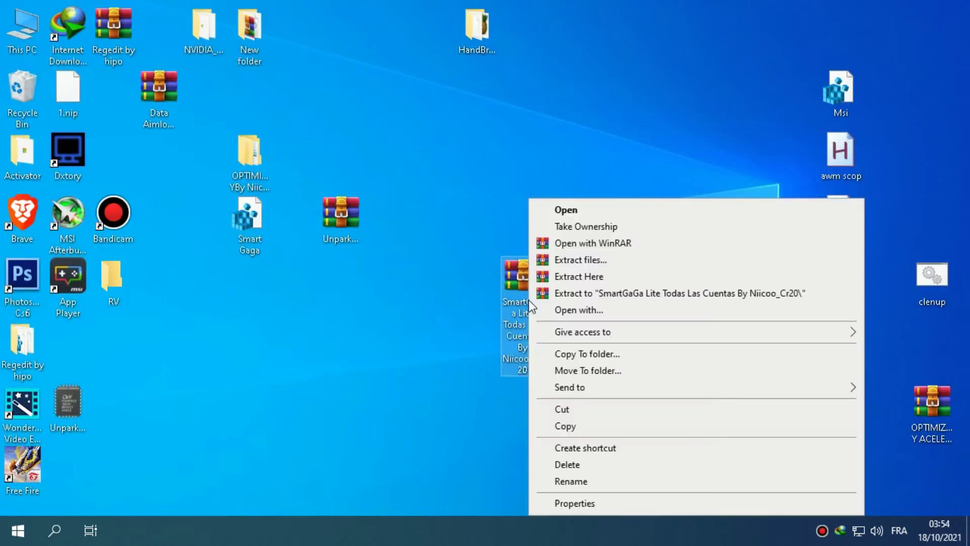
left_click(617, 274)
left_click_drag(469, 182, 642, 130)
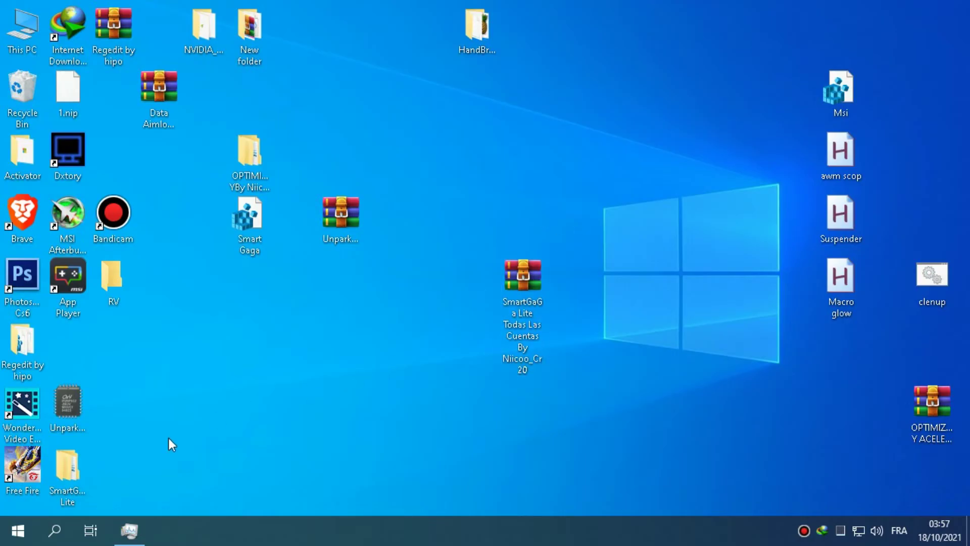
Open the Engine folder inside ProjectTitan in the extracted SmartGaGa Lite folder.
right_click(77, 483)
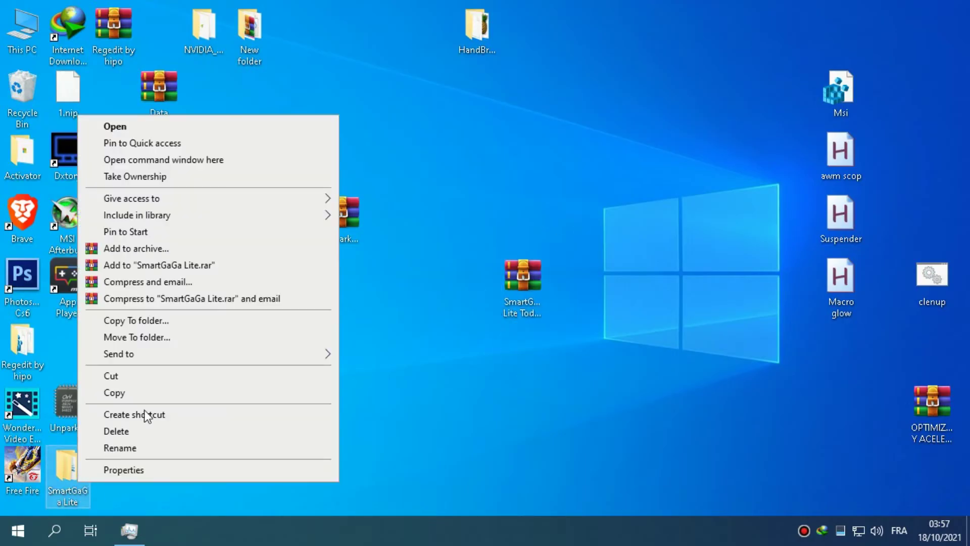
left_click(146, 127)
right_click(435, 172)
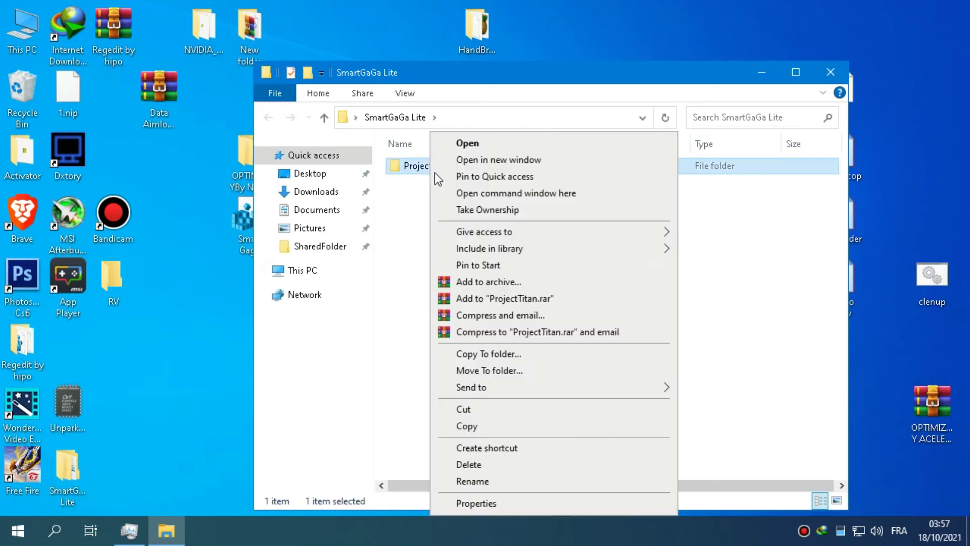
left_click(441, 143)
left_click(412, 183)
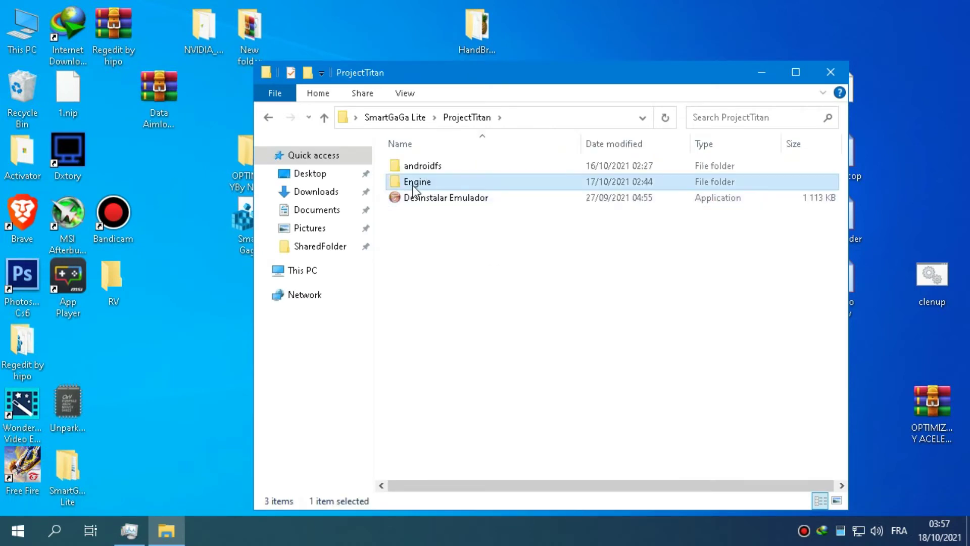
right_click(413, 185)
left_click(447, 142)
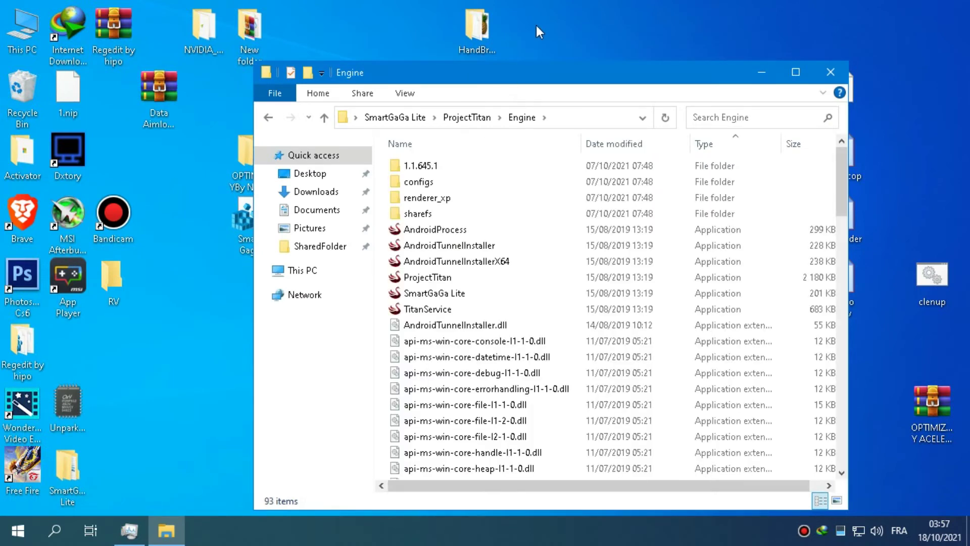
Create a desktop shortcut for the SmartGaGa Lite application in the Engine folder.
left_click_drag(590, 61, 590, 55)
left_click(411, 286)
right_click(410, 287)
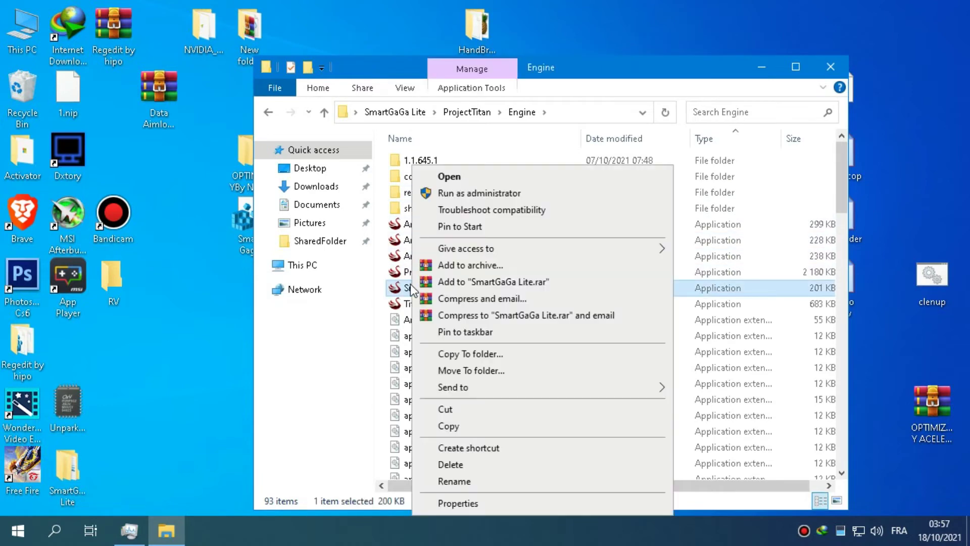
mouse_move(509, 388)
left_click(718, 405)
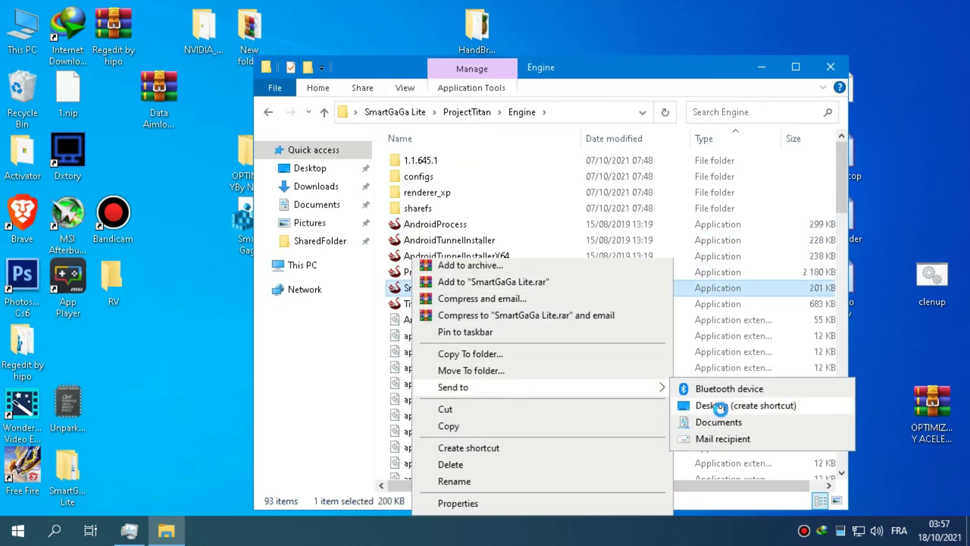
Launch the SmartGaGa Lite emulator from its new desktop shortcut.
right_click(129, 162)
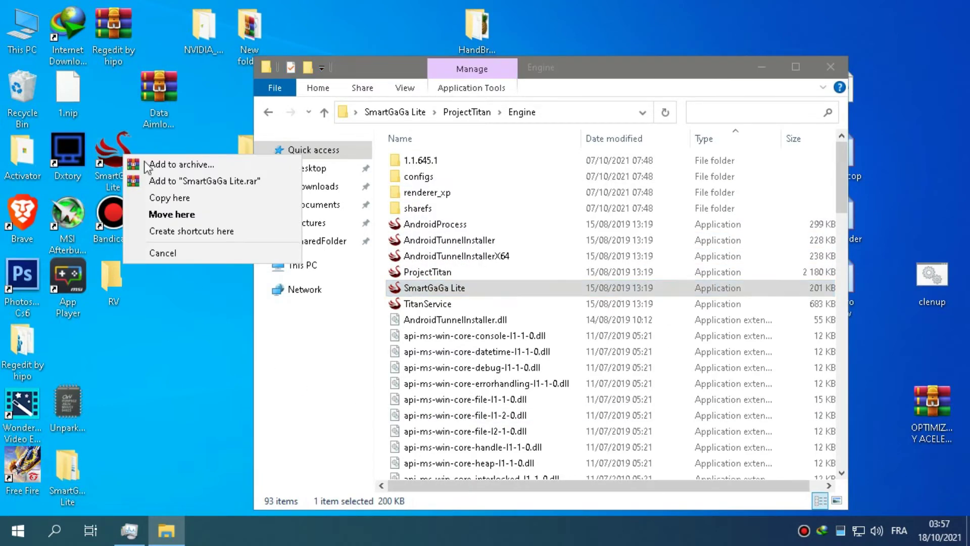
key("Escape")
right_click(121, 146)
left_click(156, 156)
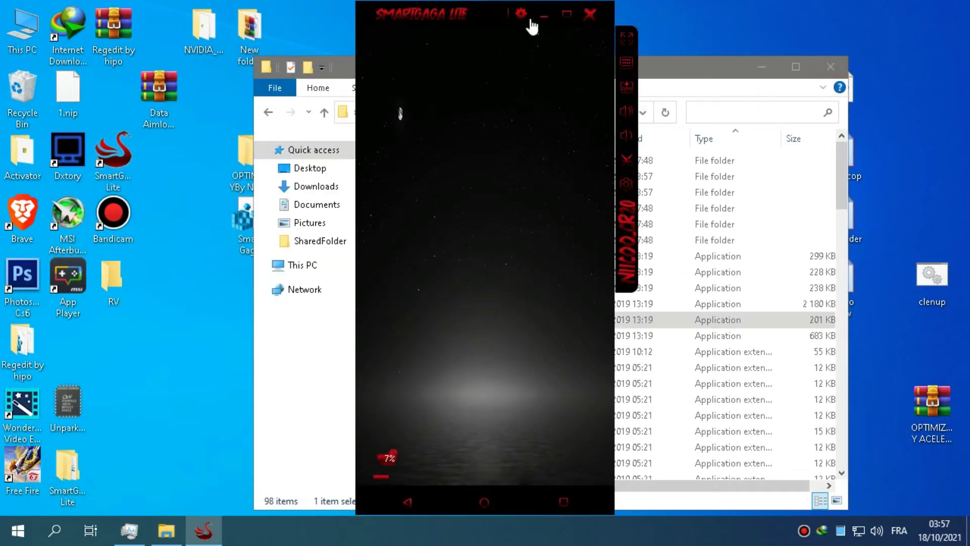
left_click(526, 15)
Close the Engine folder window and place the Task Manager window beside the emulator.
left_click(742, 68)
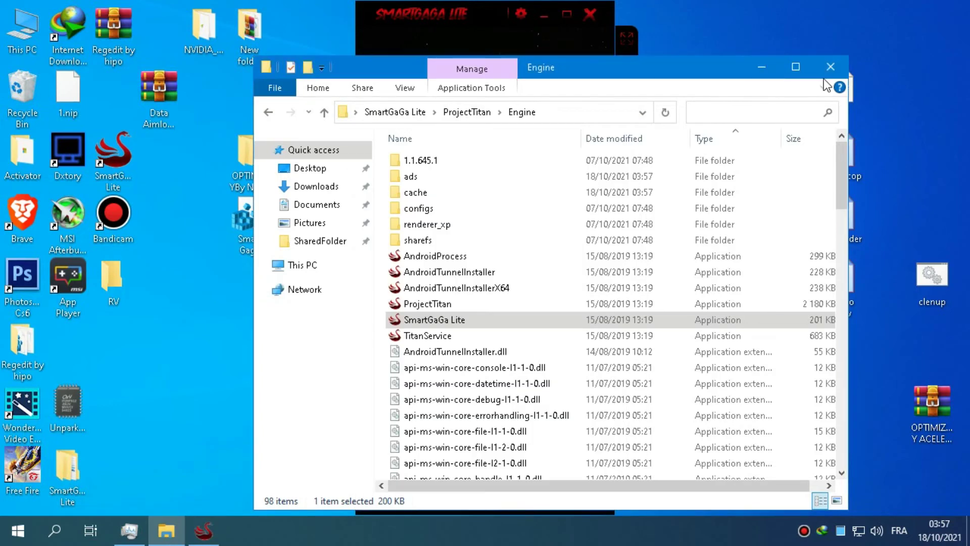
left_click(830, 66)
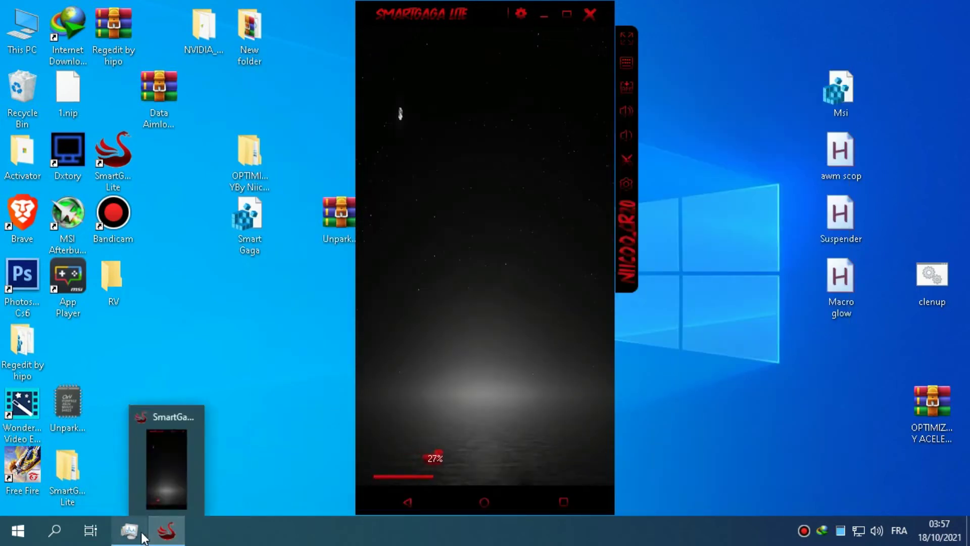
left_click(129, 531)
left_click_drag(241, 85, 807, 79)
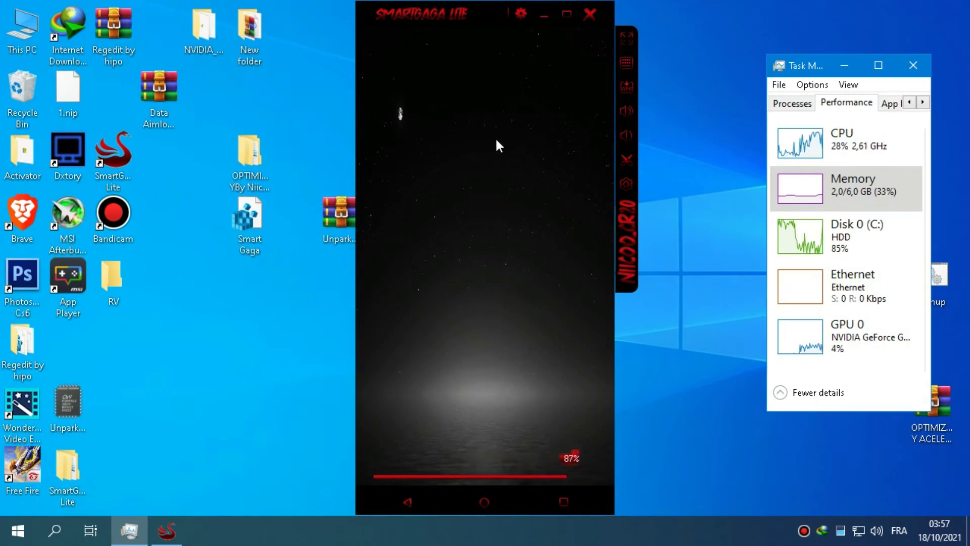
Set the emulator's resolution to the PC preset 1280x720 (DPI 240) in its basic settings.
left_click(521, 13)
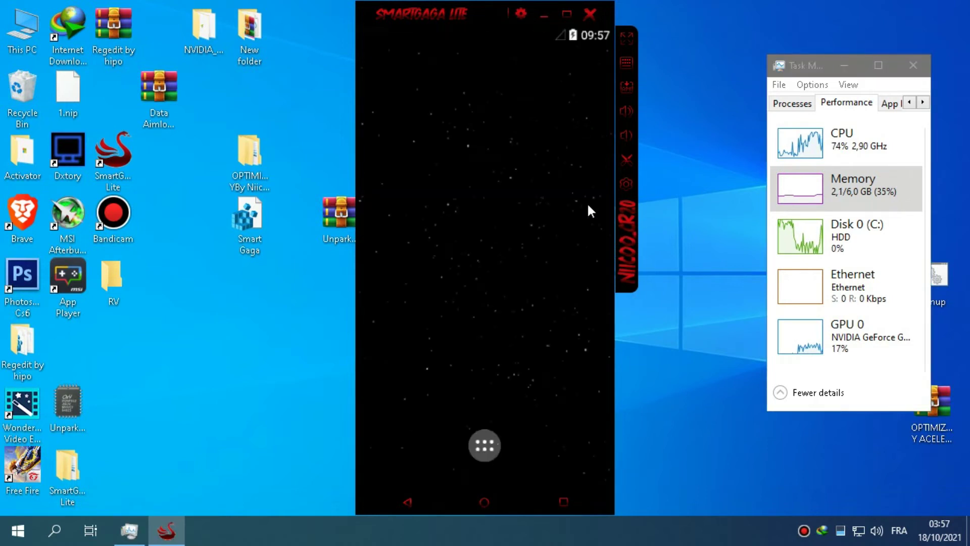
left_click(626, 184)
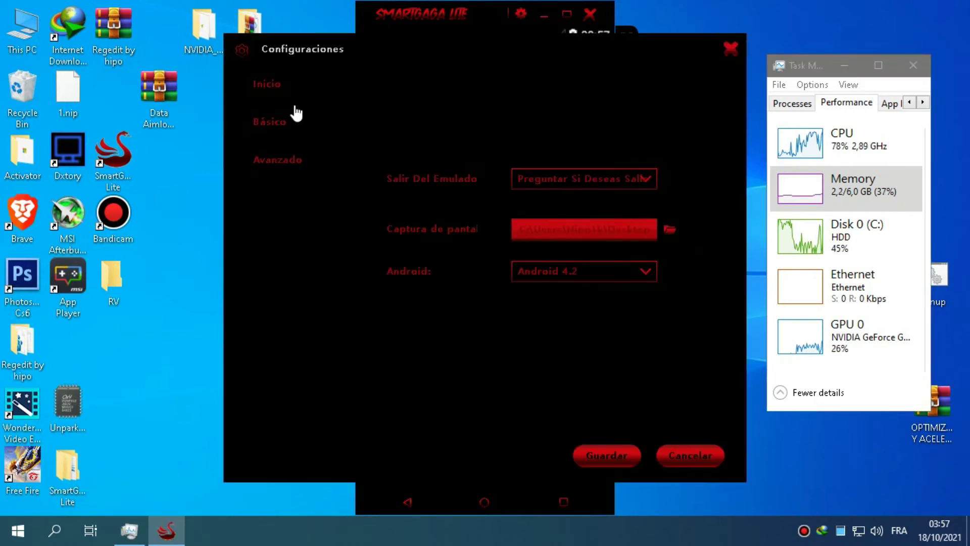
left_click(275, 120)
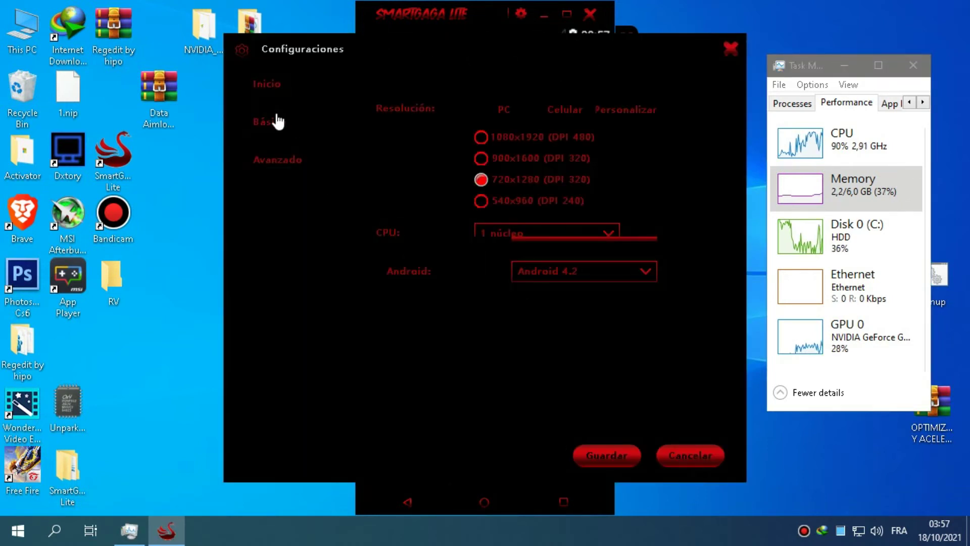
left_click(525, 111)
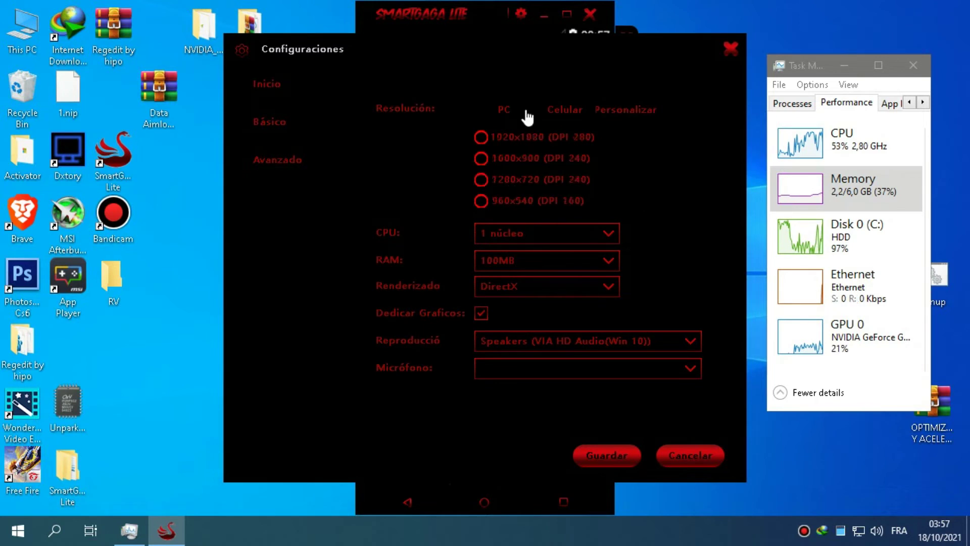
left_click(492, 183)
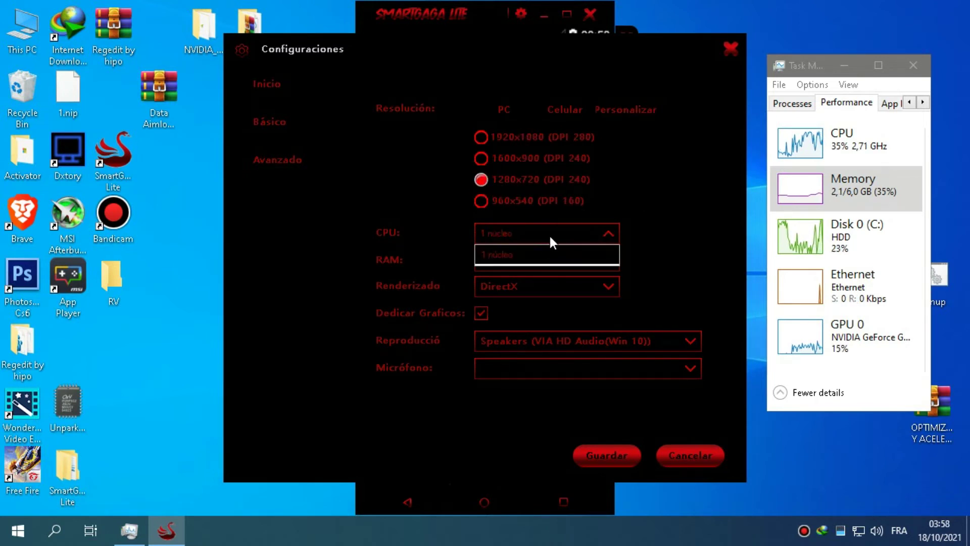
Set the emulator's RAM to 2048MB in the basic settings.
left_click(530, 260)
scroll(503, 338, "down", 1)
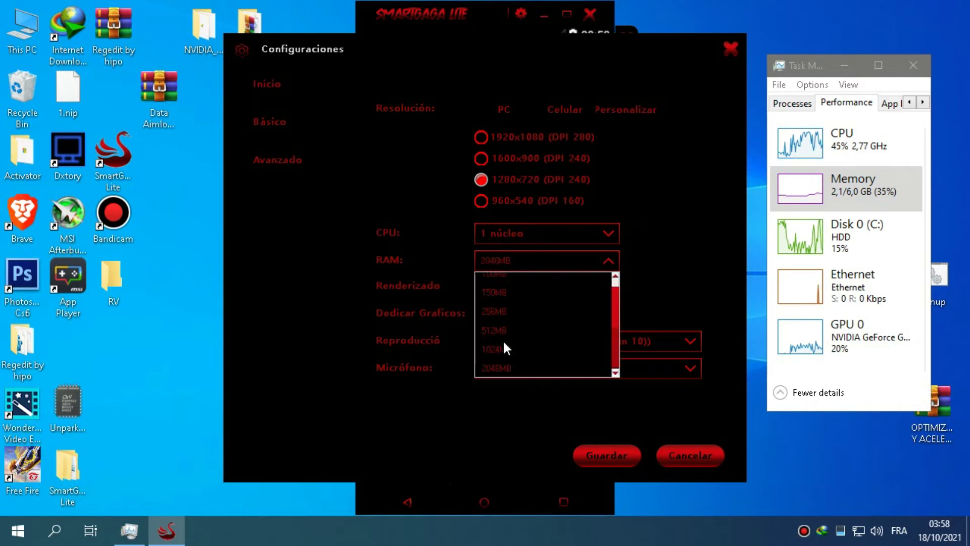
left_click(494, 358)
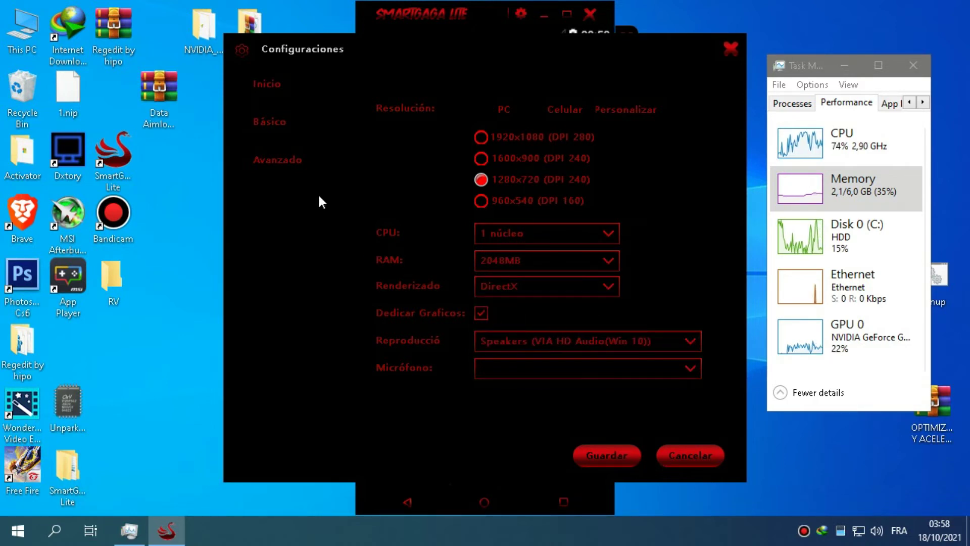
Review the device model and Beta performance options in the emulator's advanced settings.
left_click(298, 161)
left_click(516, 194)
left_click(556, 195)
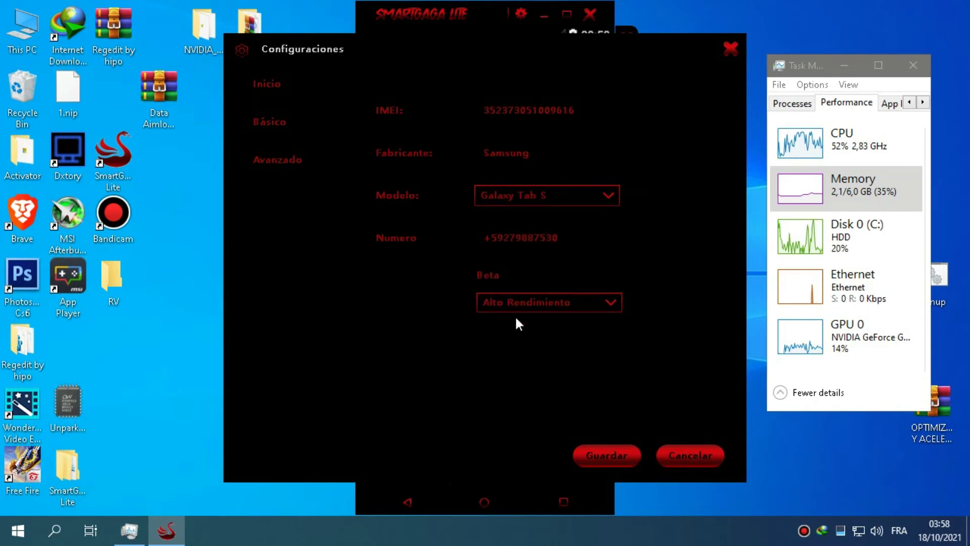
left_click(517, 302)
left_click(517, 302)
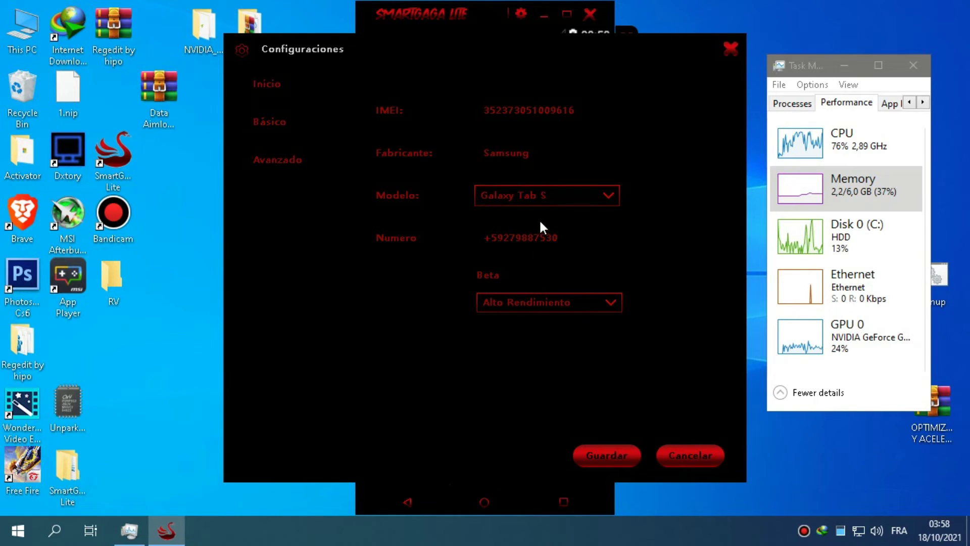
left_click(545, 199)
left_click(544, 198)
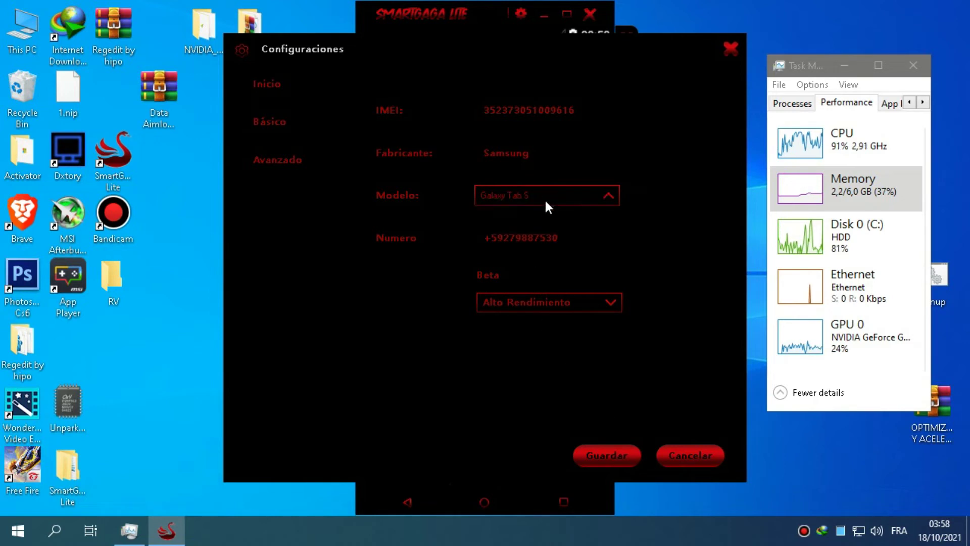
Save the settings with an emulator restart, and shrink the emulator window so it fits on the desktop.
left_click(618, 457)
left_click(516, 318)
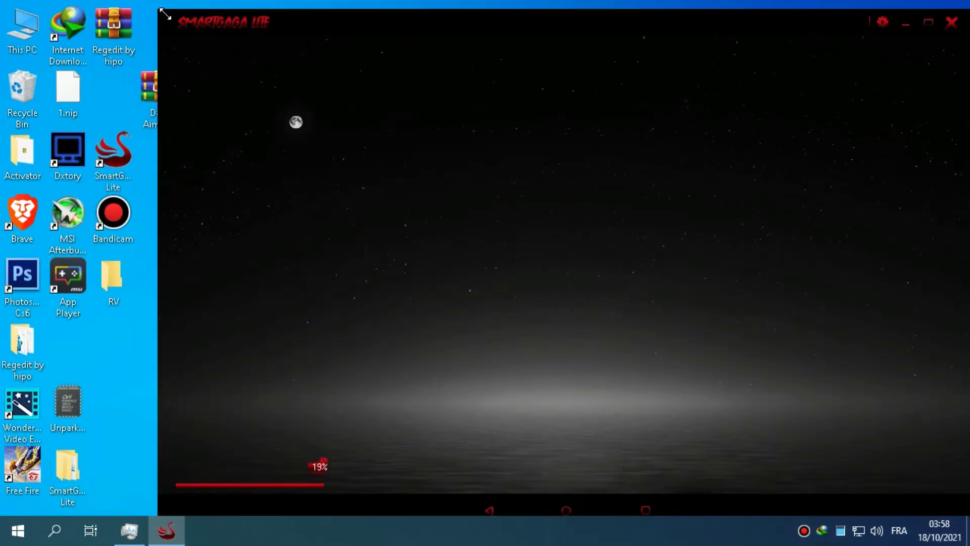
left_click_drag(163, 12, 394, 141)
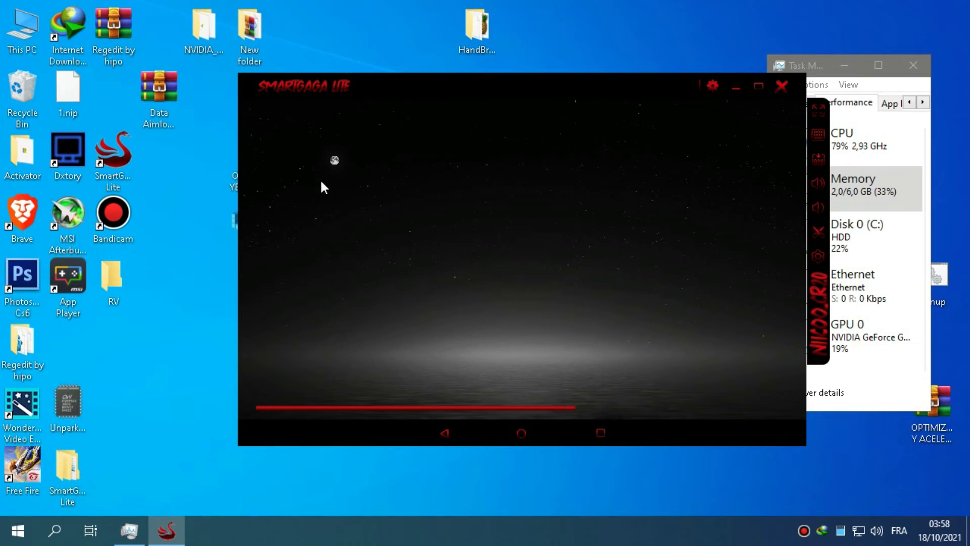
left_click(713, 86)
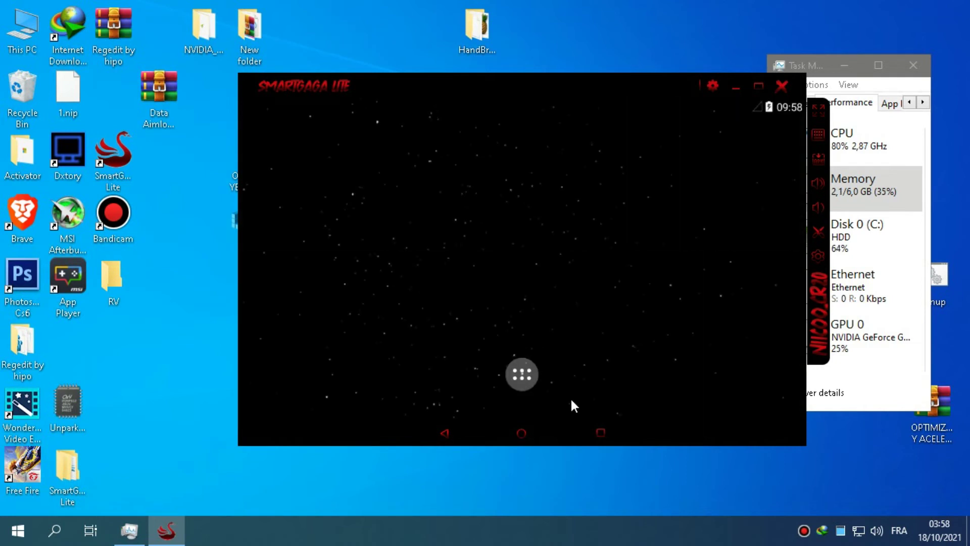
Open the Apps section of the emulator's Android settings and switch to the list of all apps.
left_click(522, 375)
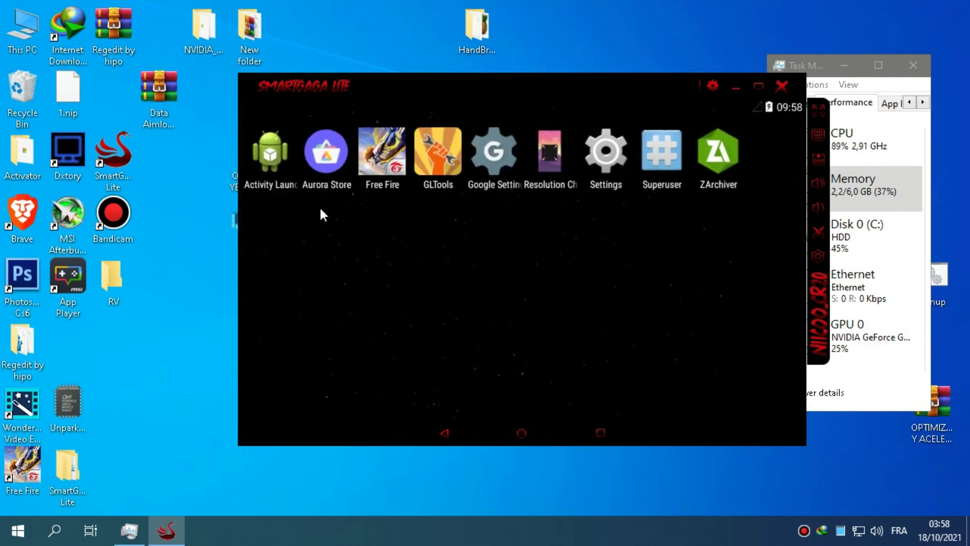
left_click(610, 172)
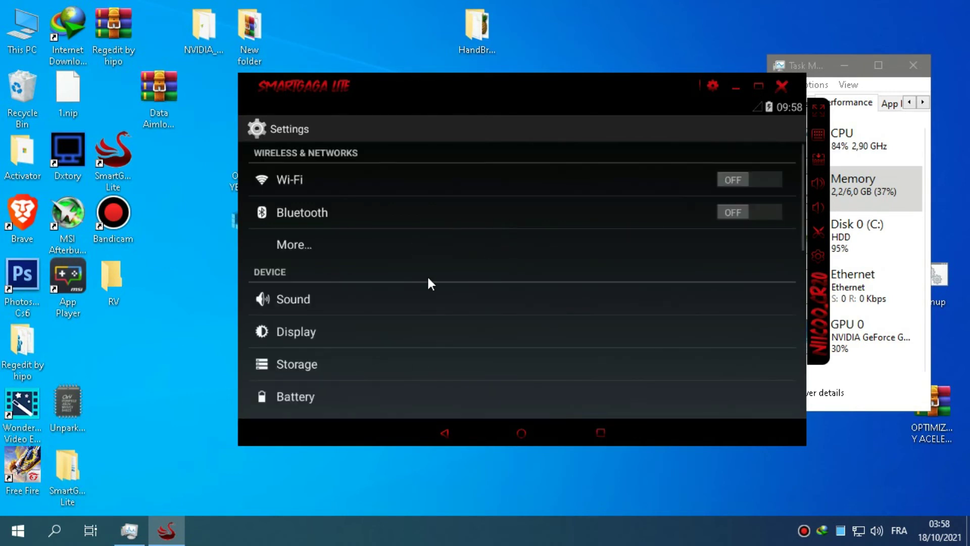
left_click_drag(428, 281, 424, 158)
left_click(313, 273)
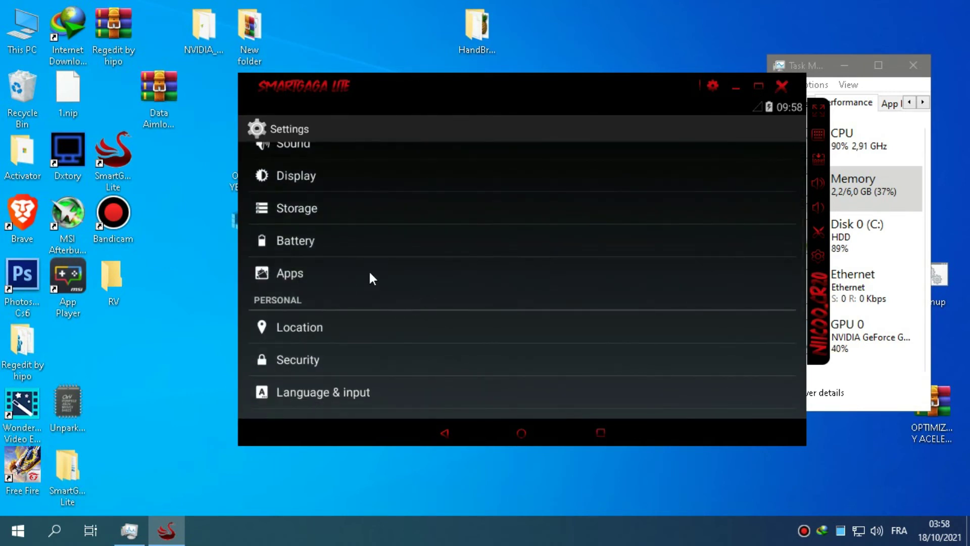
left_click_drag(523, 314, 518, 266)
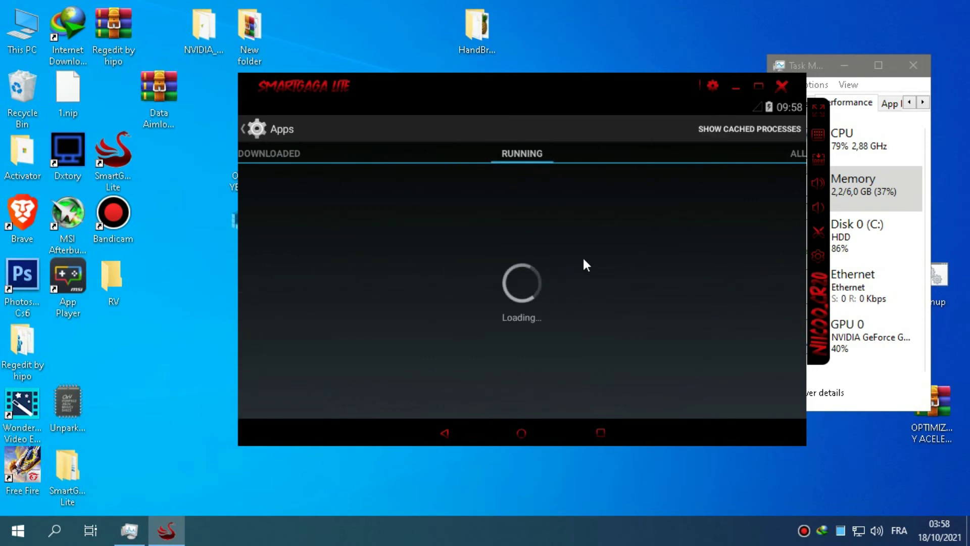
left_click_drag(585, 262, 531, 264)
left_click_drag(680, 250, 450, 283)
left_click_drag(408, 241, 532, 283)
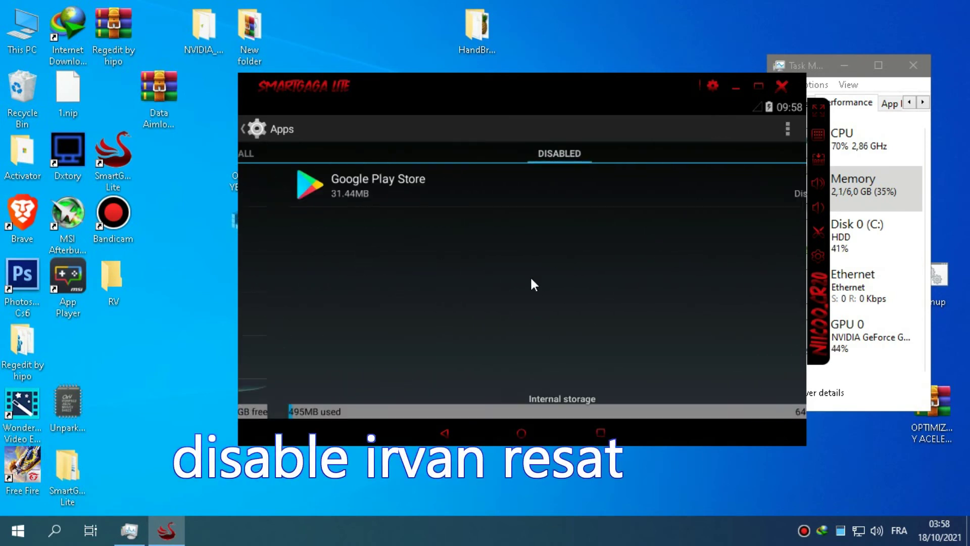
Disable the built-in Irvan Reset app and return to the app list.
scroll(430, 318, "down", 5)
scroll(446, 322, "down", 8)
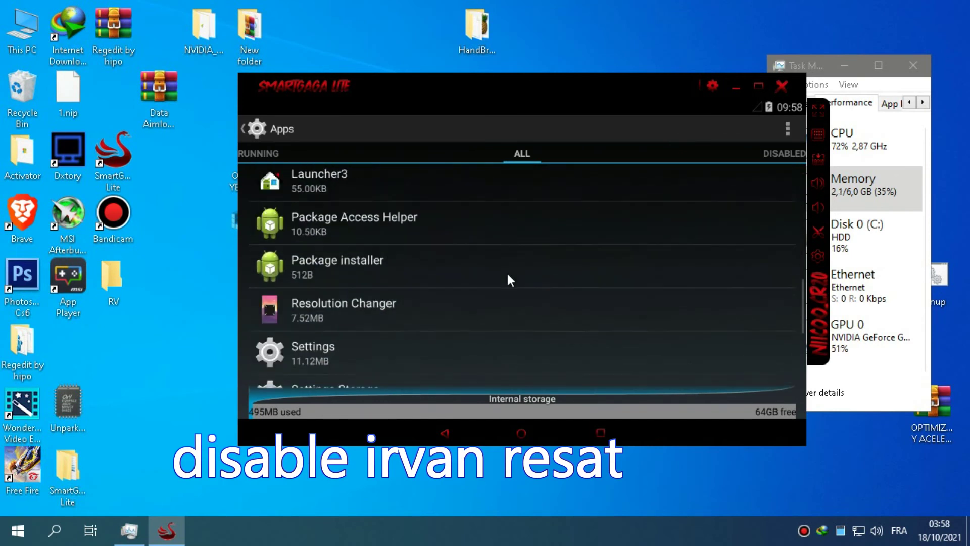
scroll(539, 319, "up", 5)
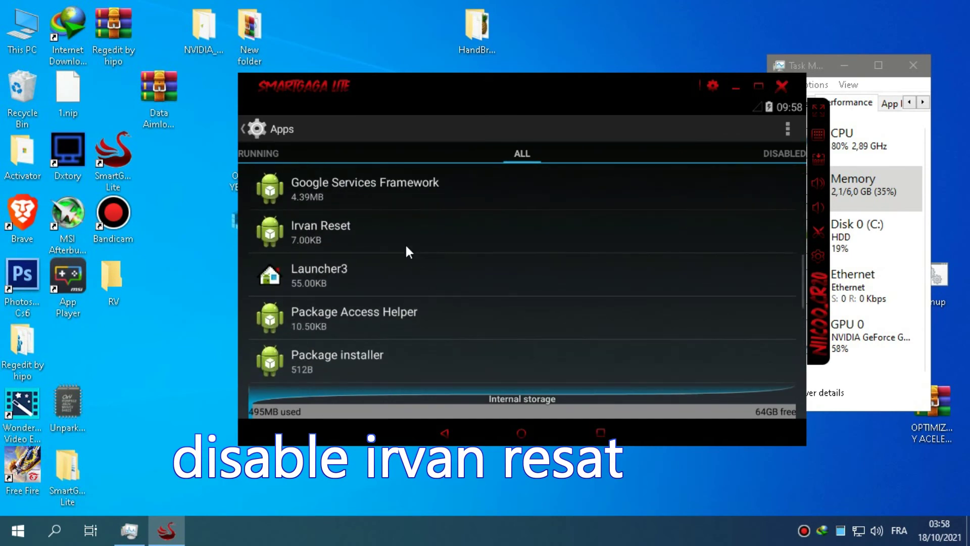
left_click(404, 243)
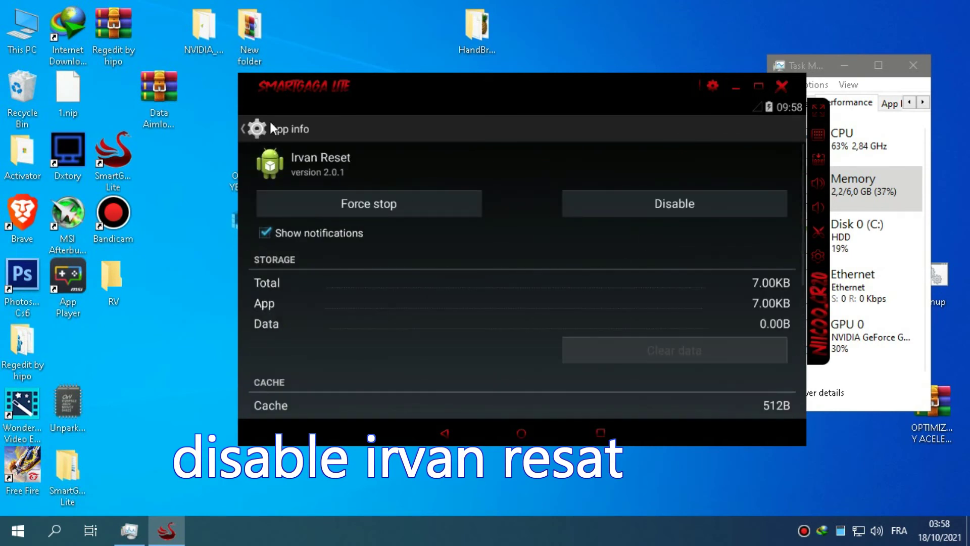
left_click(578, 204)
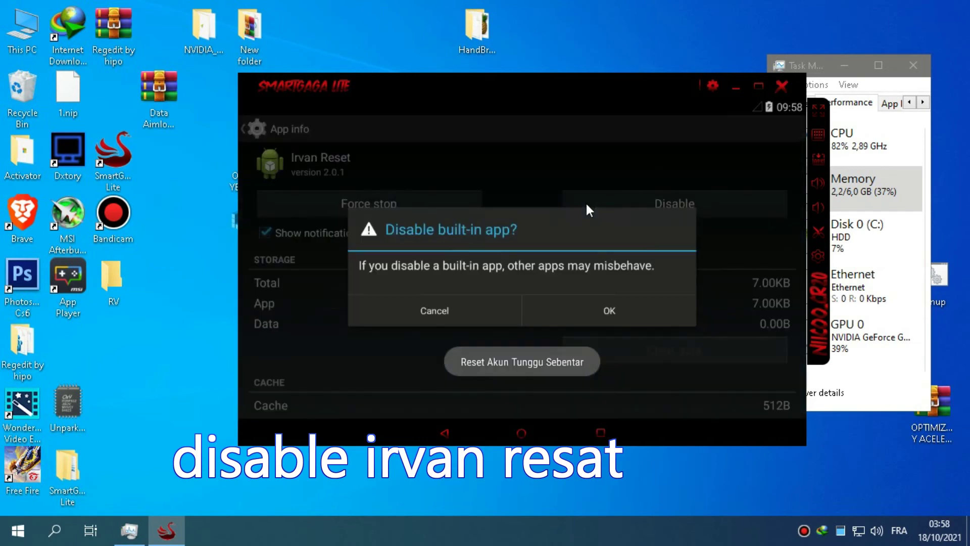
left_click(569, 323)
left_click(262, 134)
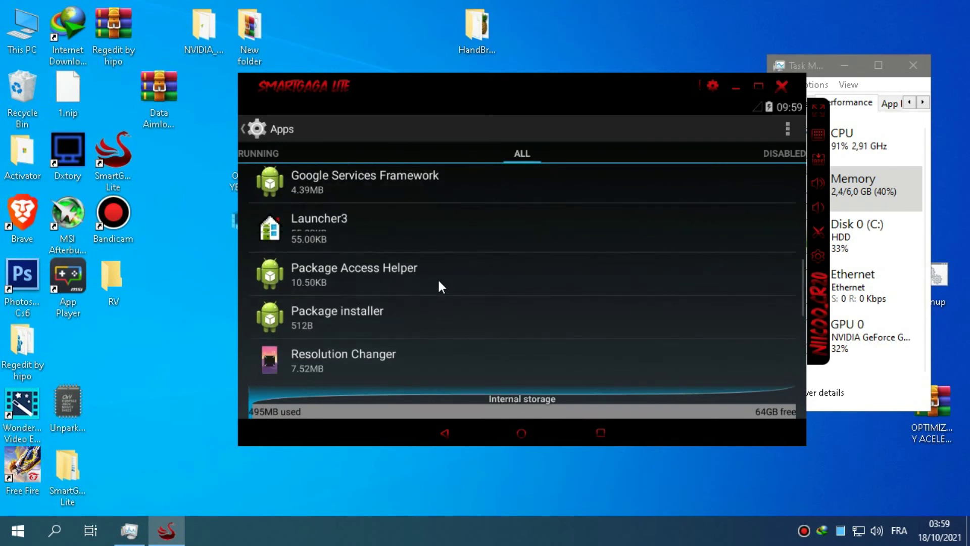
Check the rest of the installed apps list and close Settings from the recent apps.
scroll(437, 278, "down", 5)
scroll(399, 273, "down", 2)
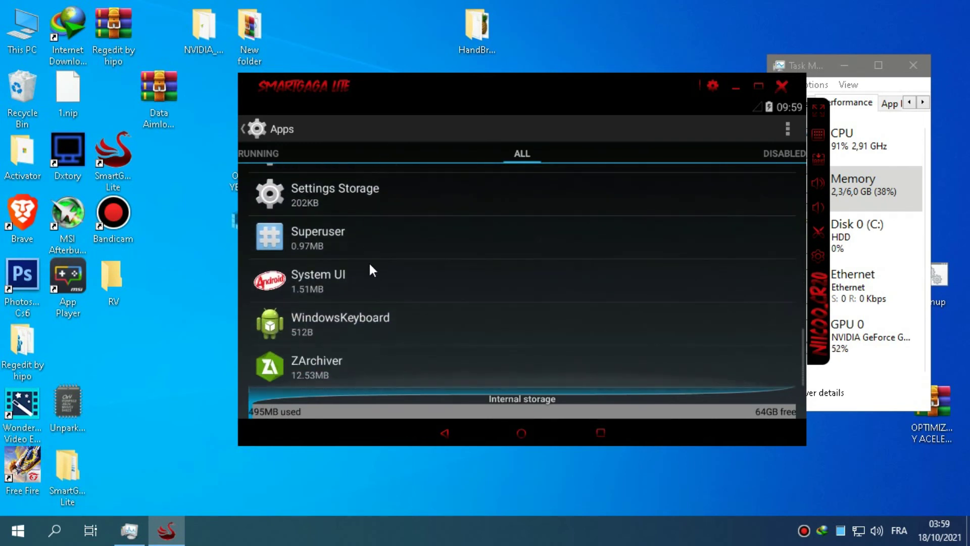
scroll(374, 268, "up", 15)
scroll(485, 344, "up", 1)
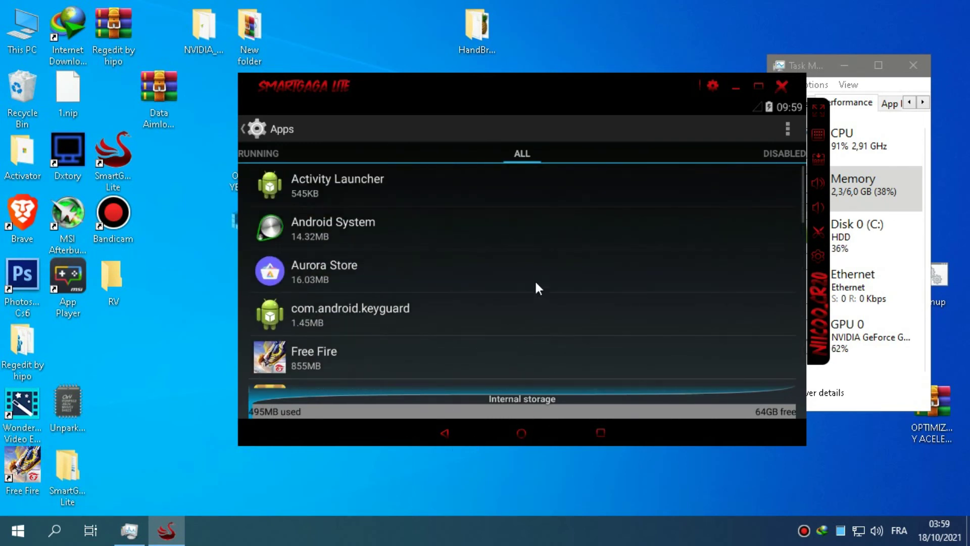
left_click(601, 432)
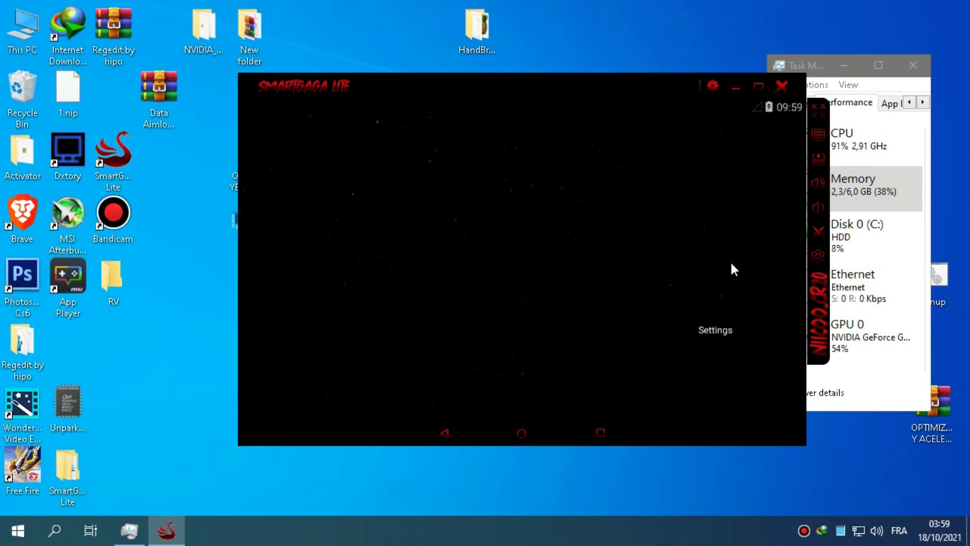
left_click(729, 263)
Launch Free Fire, move the emulator window clear of Task Manager, and dismiss the virtual memory warning.
left_click(391, 168)
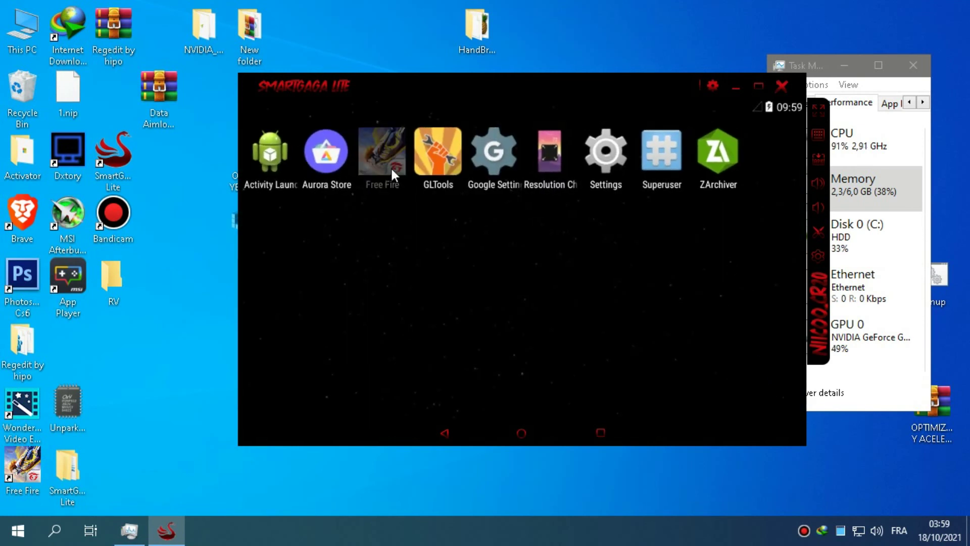
left_click_drag(638, 82, 561, 79)
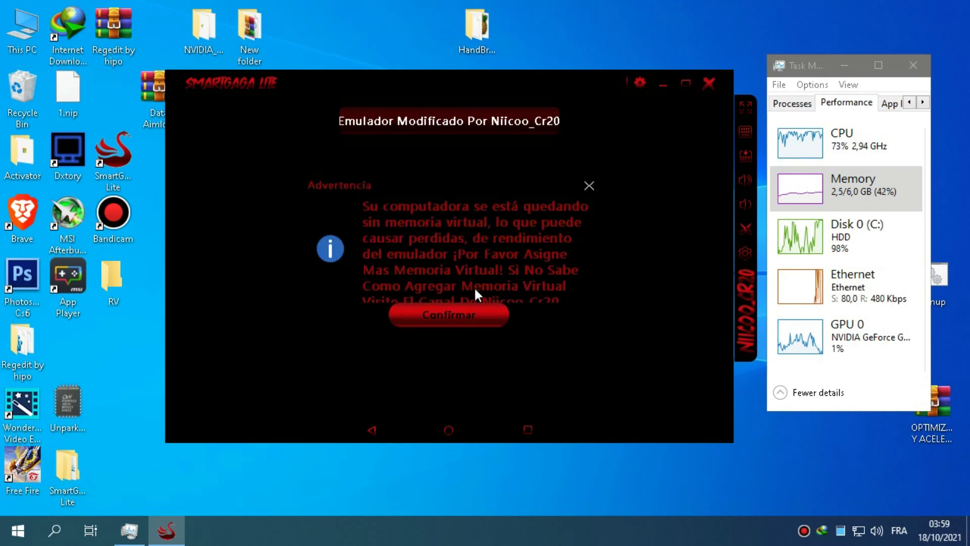
left_click(460, 316)
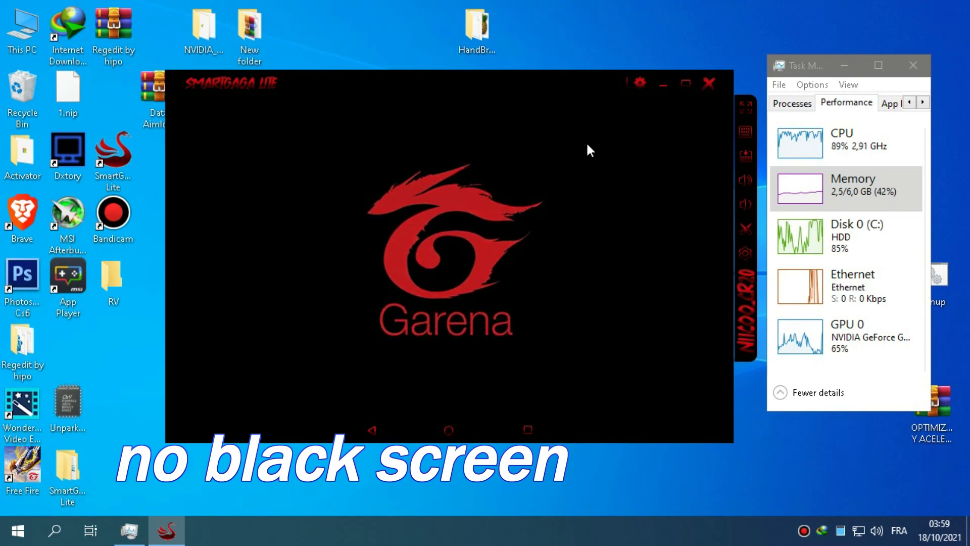
Look at the additional sign-in options on Free Fire's login screen and close them.
left_click_drag(595, 79, 585, 83)
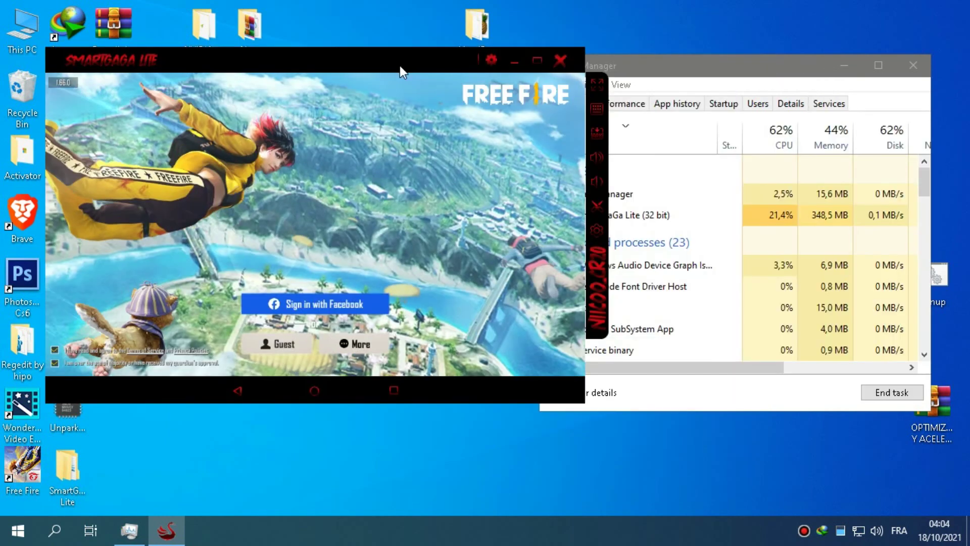
left_click(356, 338)
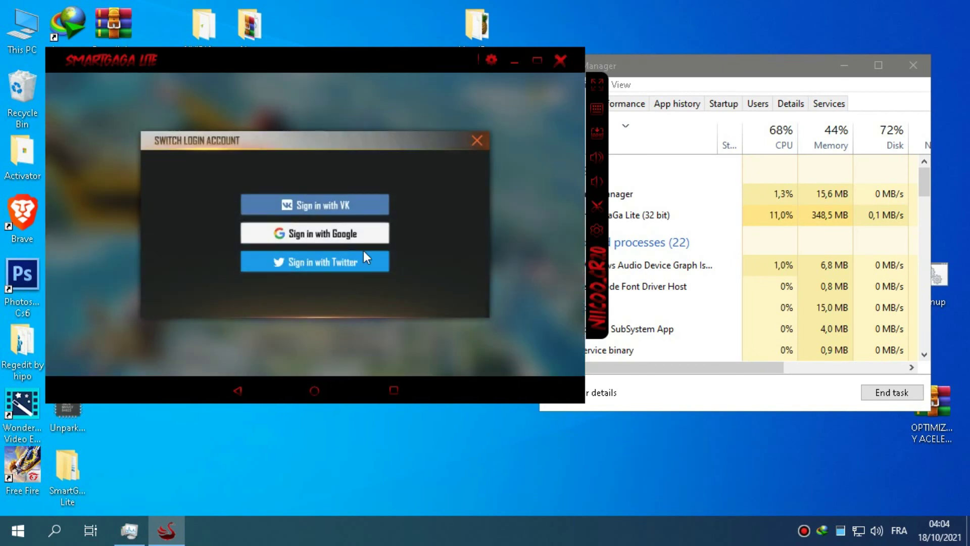
left_click(477, 142)
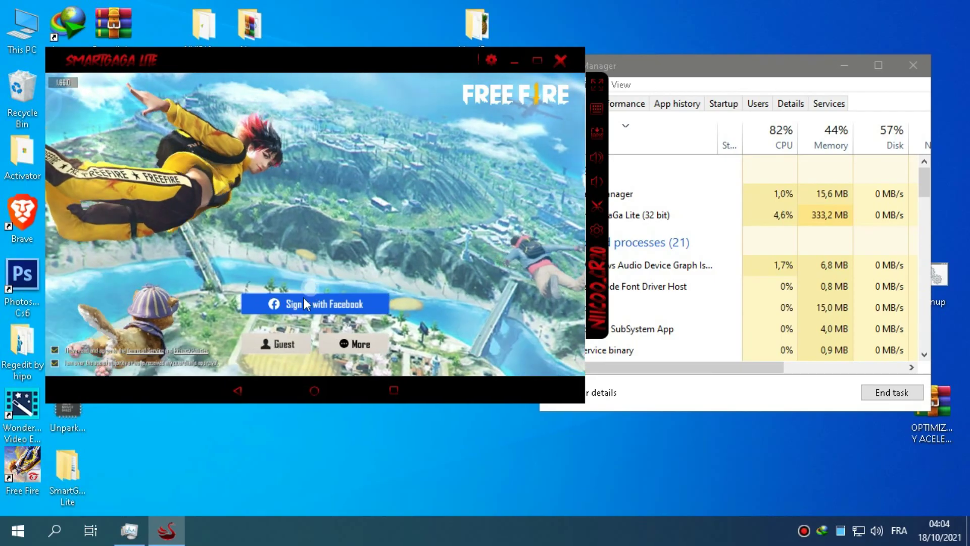